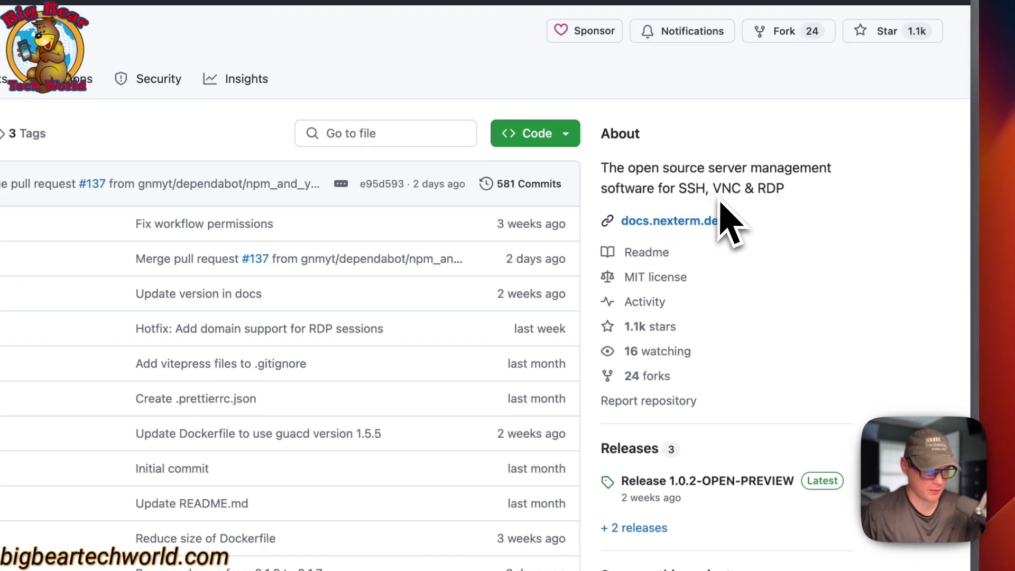
scroll(773, 202, "down", 10)
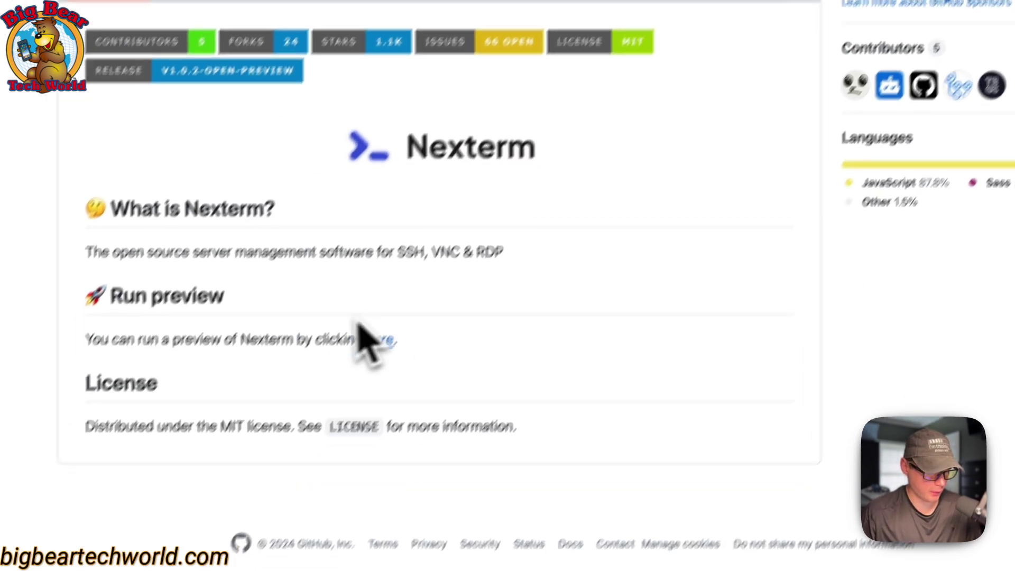
scroll(370, 338, "up", 5)
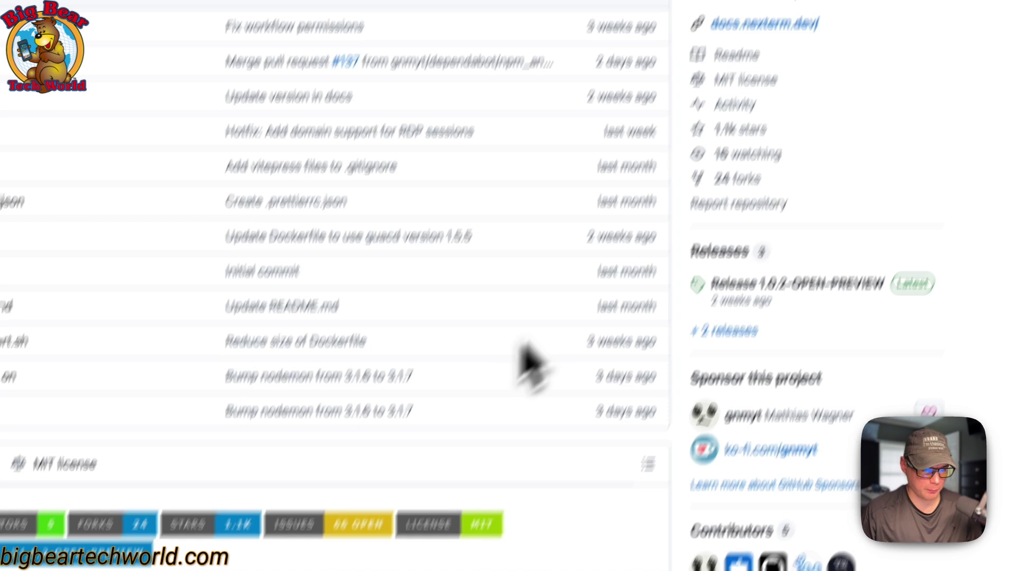
Review the Run preview Docker install commands on docs.nexterm.dev, then return to the big-bear-casaos GitHub repo.
left_click(693, 175)
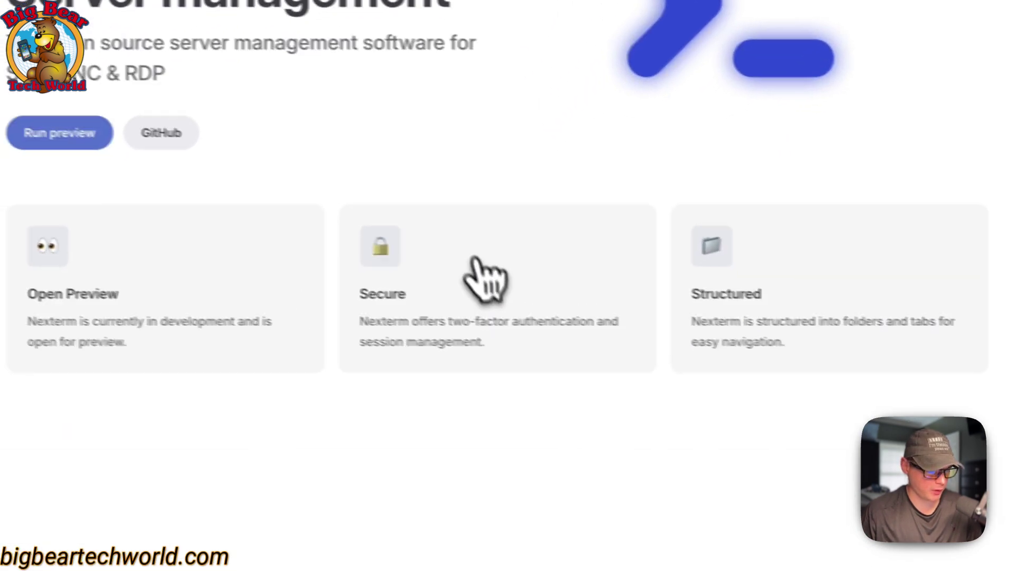
left_click(62, 131)
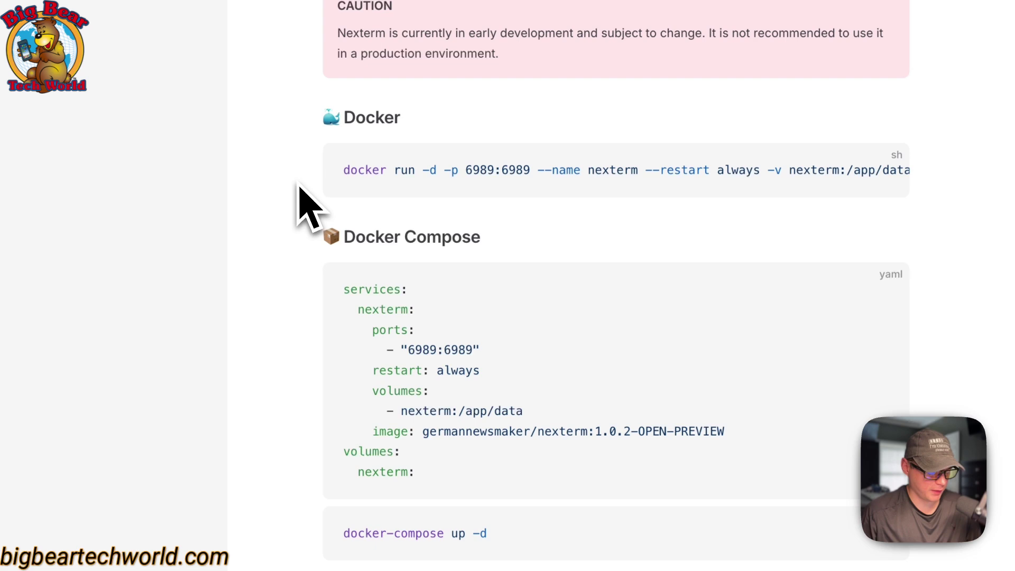
scroll(295, 204, "down", 2)
scroll(295, 205, "up", 2)
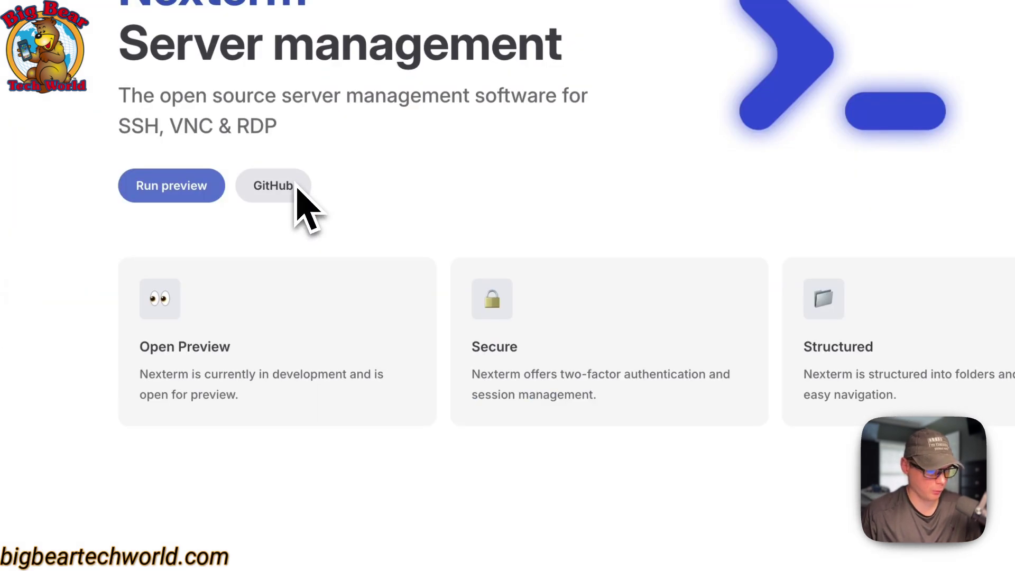
left_click(302, 208)
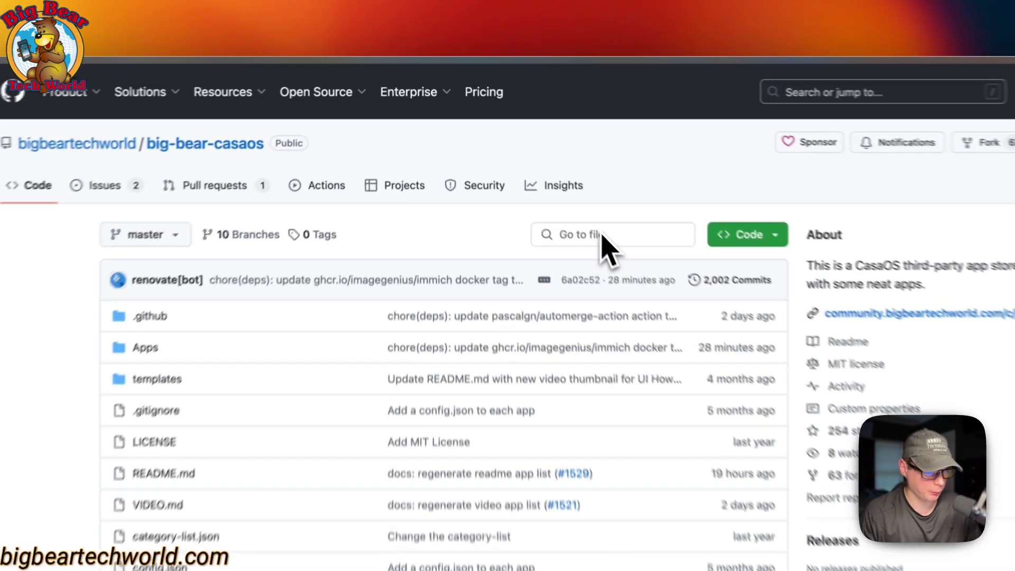
Search the big-bear-casaos repo for nexterm and open Apps/nexterm's docker-compose.yml.
left_click(525, 153)
type("n")
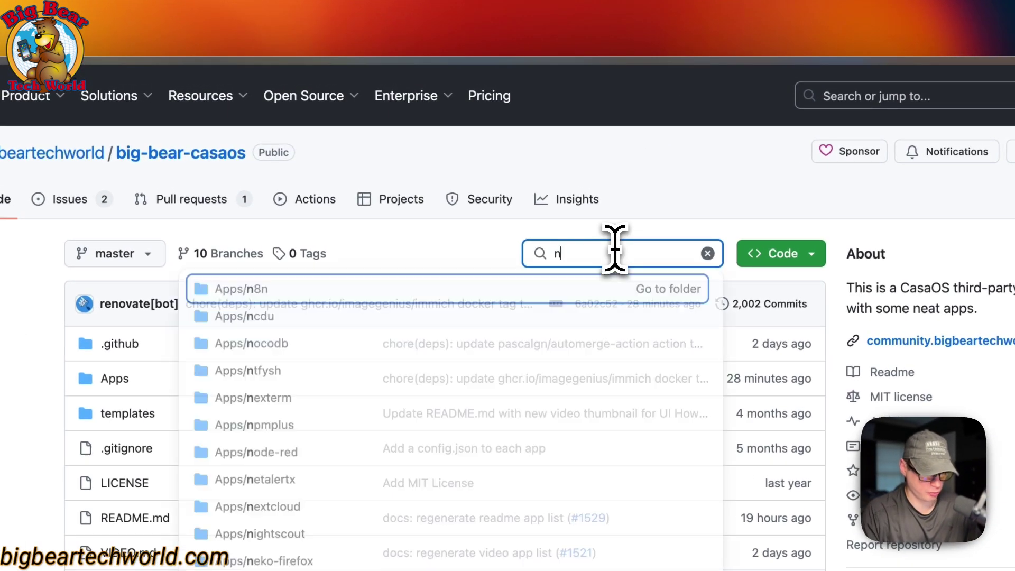
type("exterm")
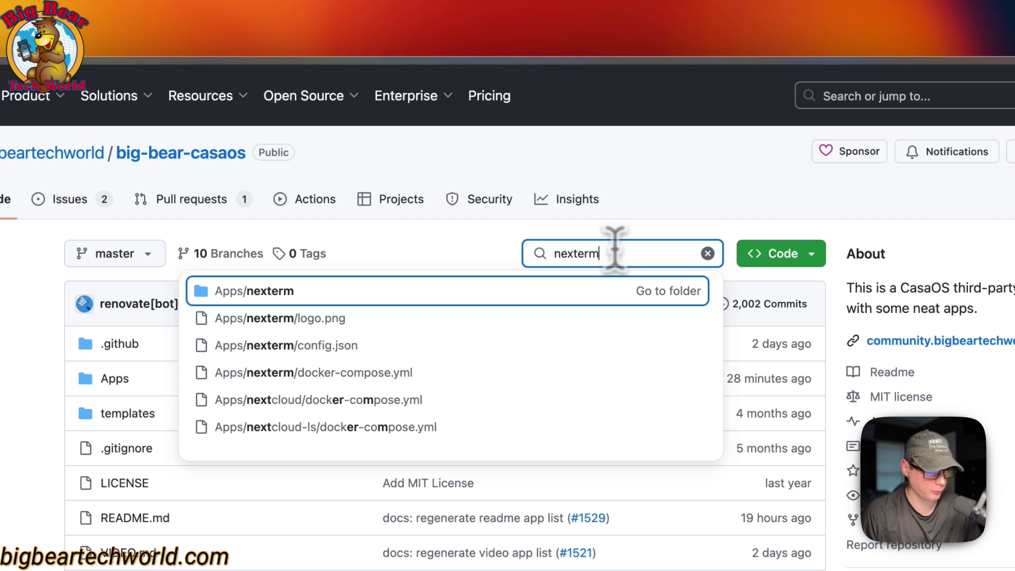
left_click(301, 180)
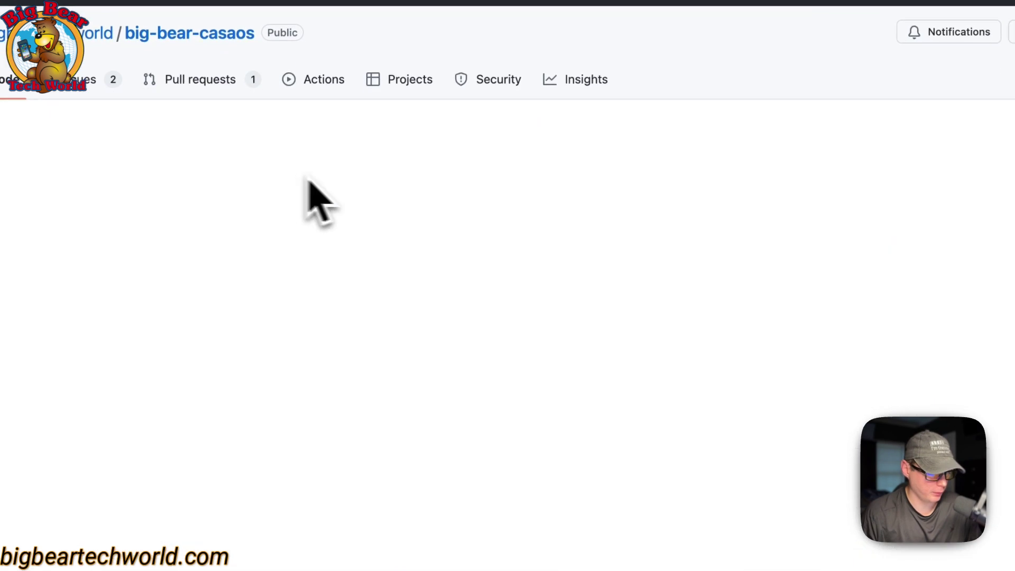
left_click(320, 334)
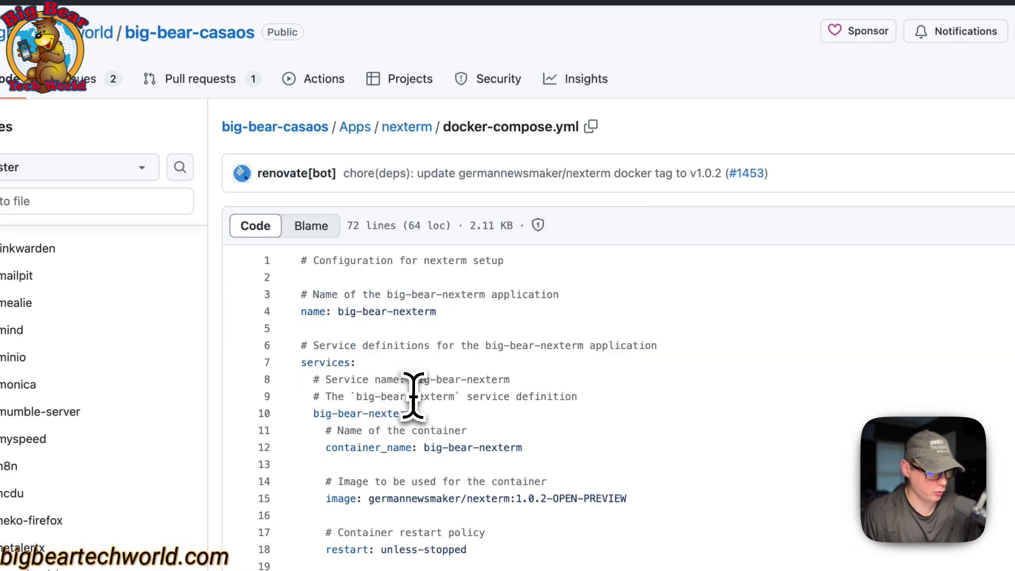
left_click_drag(301, 311, 555, 310)
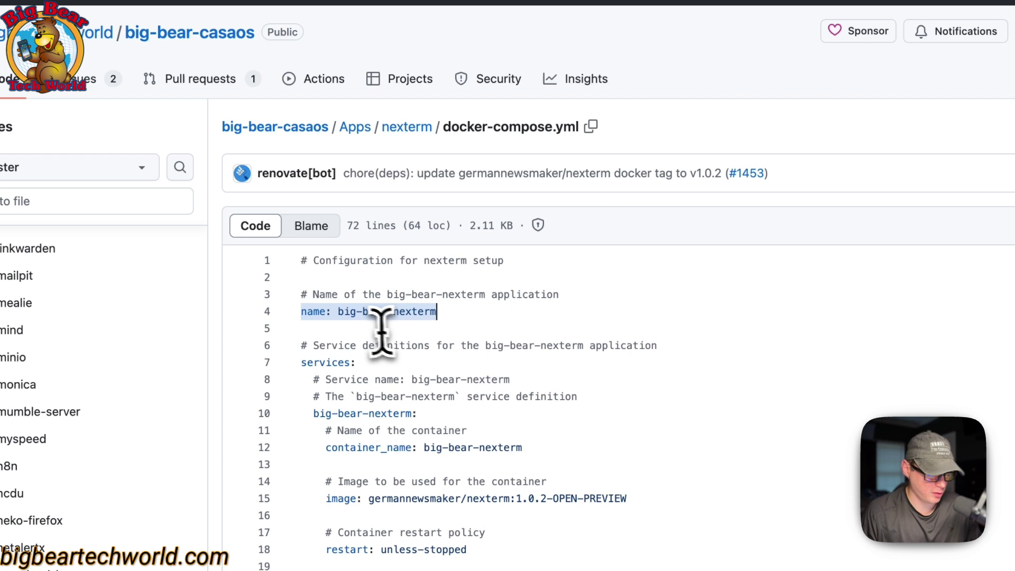
scroll(420, 323, "down", 3)
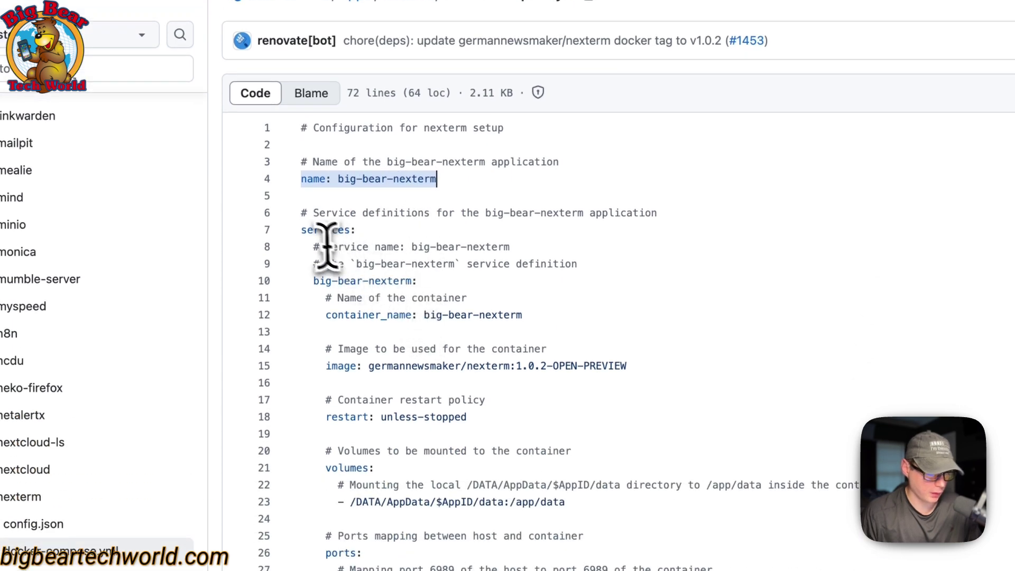
left_click_drag(301, 230, 506, 229)
left_click_drag(312, 281, 551, 272)
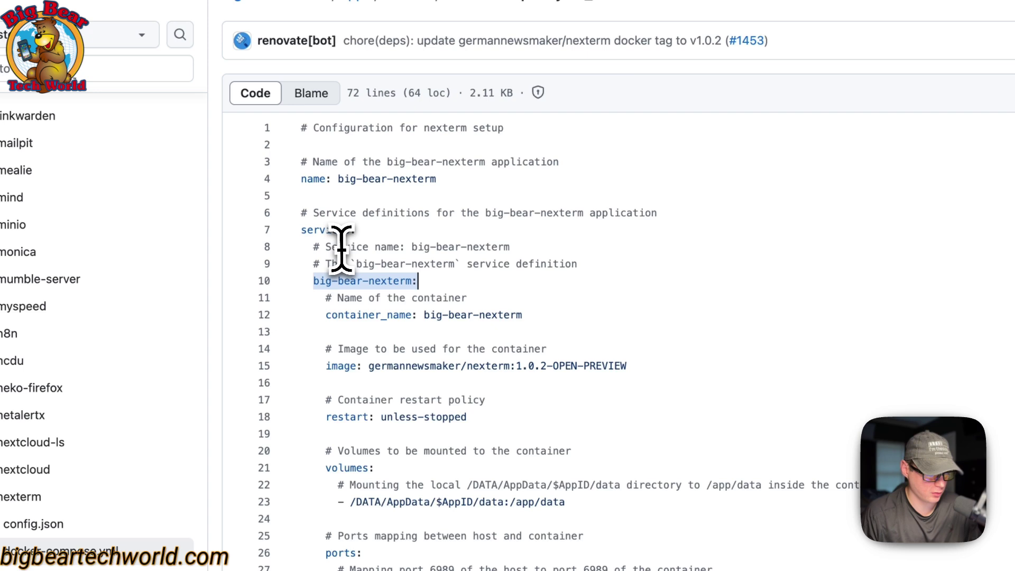
scroll(382, 280, "down", 3)
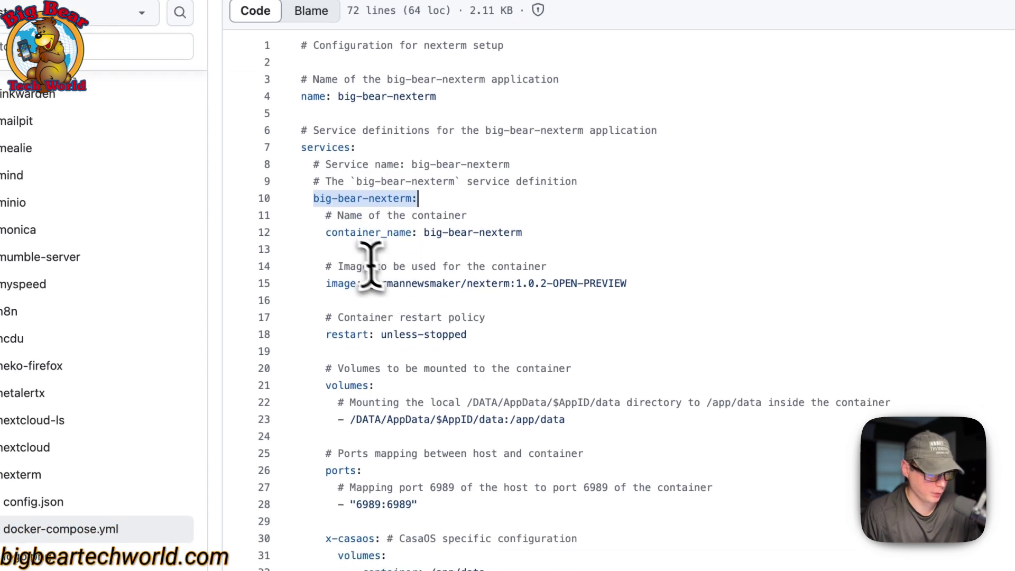
left_click_drag(326, 233, 574, 235)
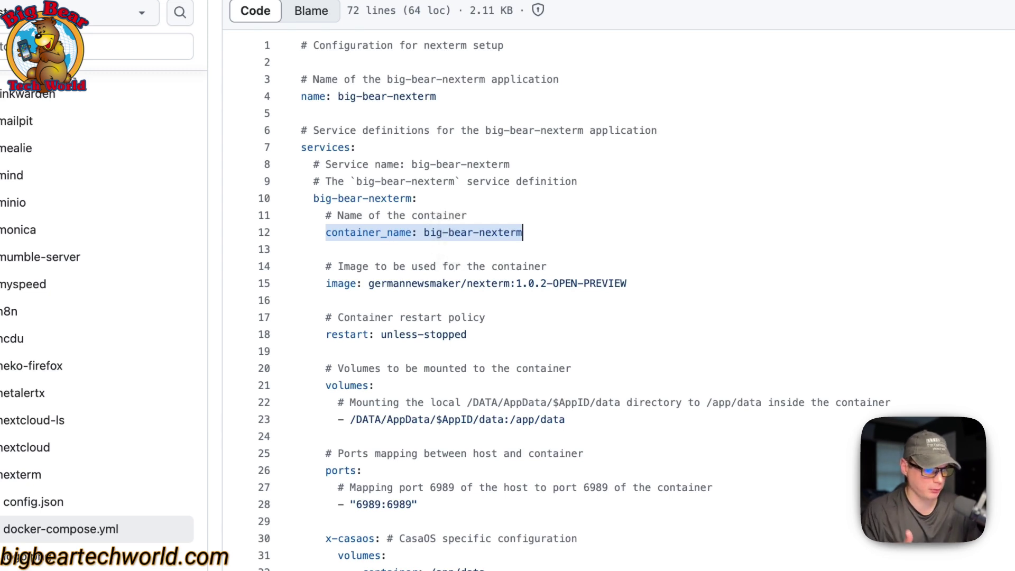
scroll(435, 254, "down", 2)
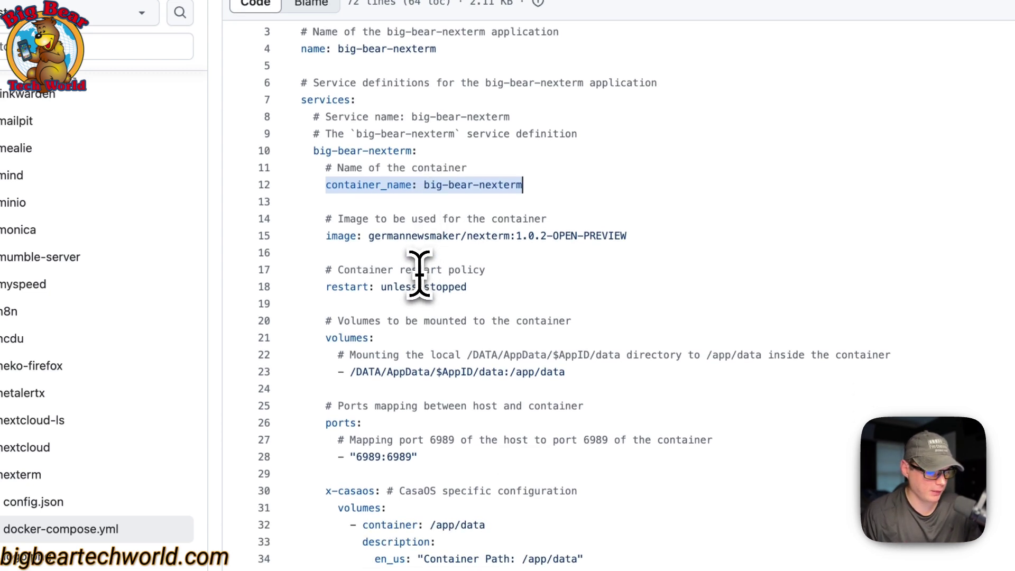
left_click(635, 222)
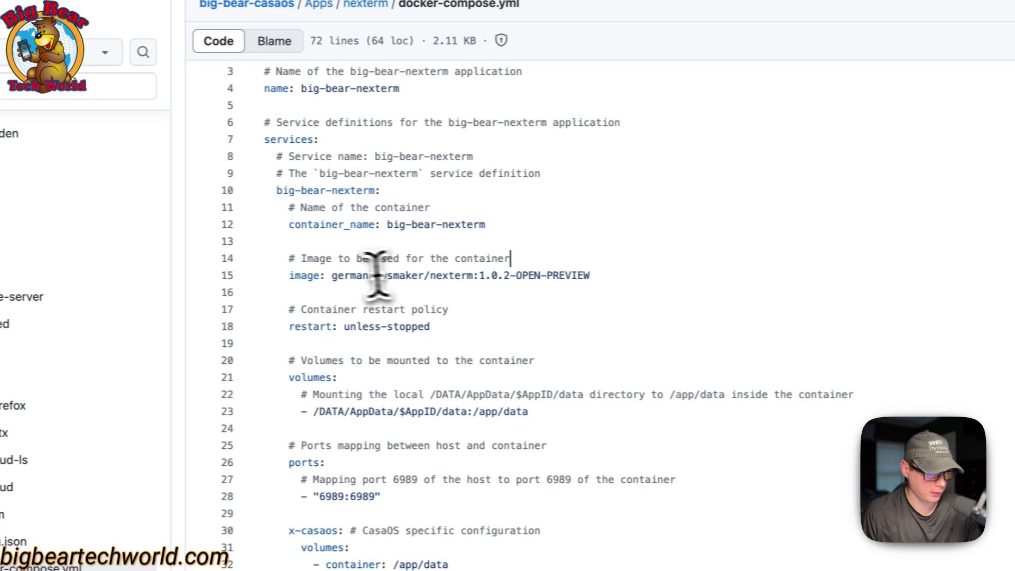
left_click_drag(157, 274, 535, 271)
left_click(334, 283)
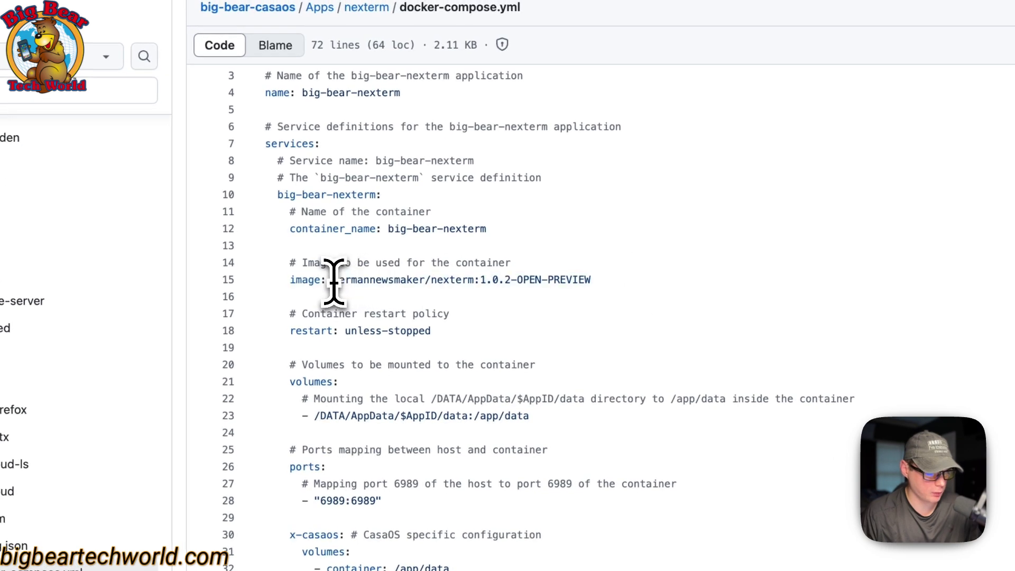
left_click_drag(332, 280, 606, 287)
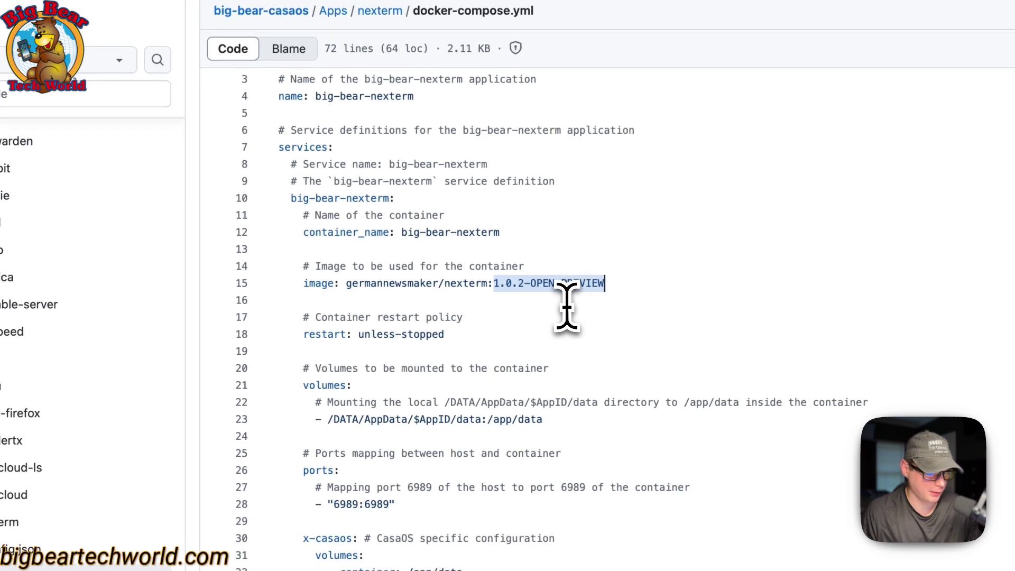
scroll(560, 307, "down", 1)
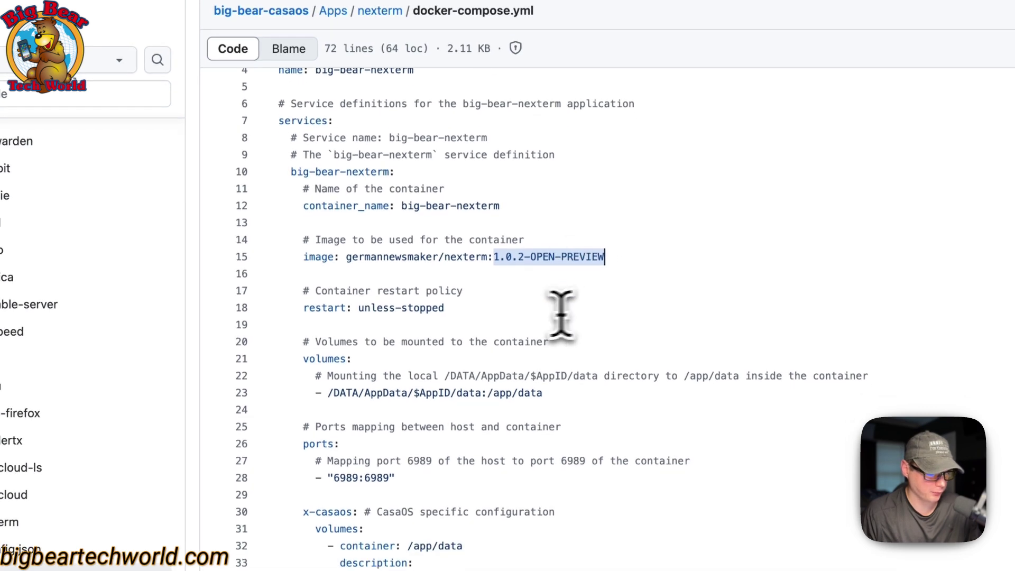
left_click_drag(305, 308, 613, 310)
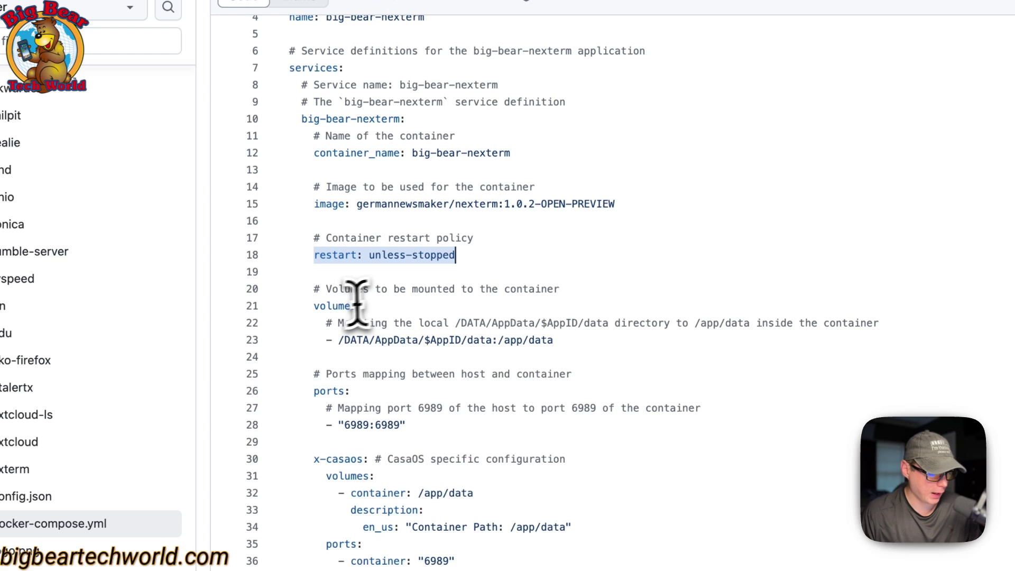
left_click_drag(315, 288, 554, 339)
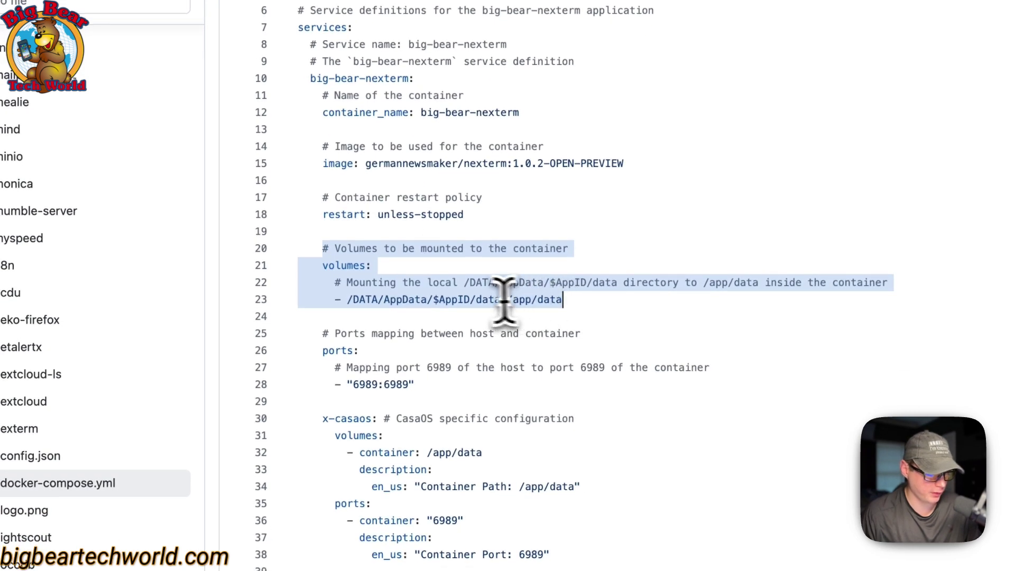
left_click(351, 300)
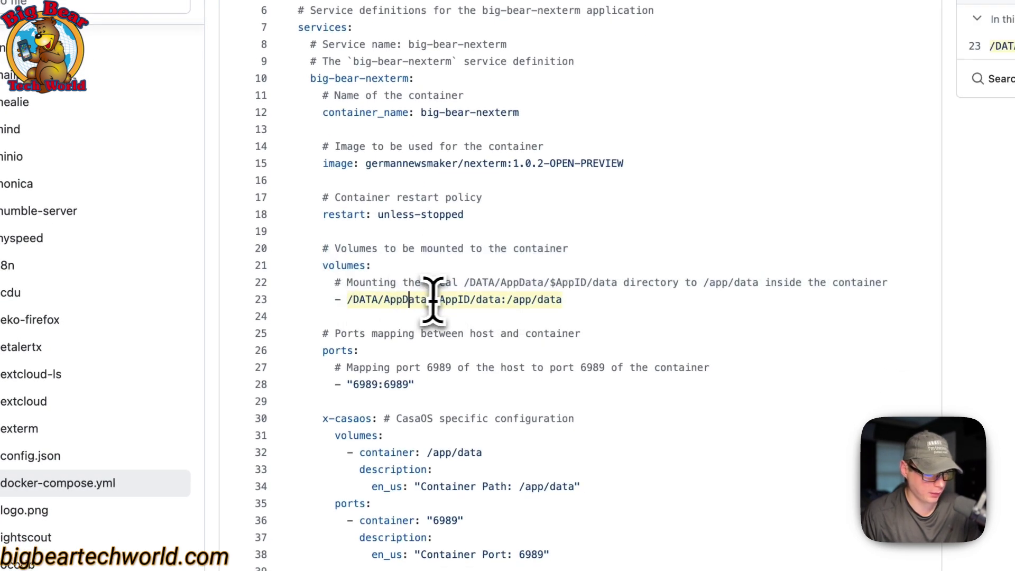
scroll(450, 296, "up", 5)
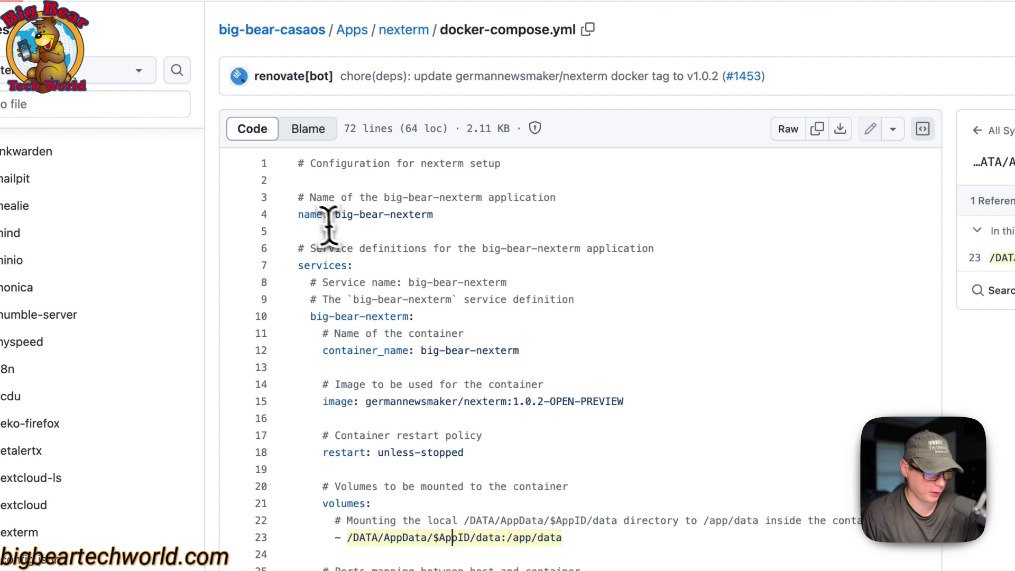
left_click_drag(299, 214, 484, 212)
scroll(423, 265, "down", 4)
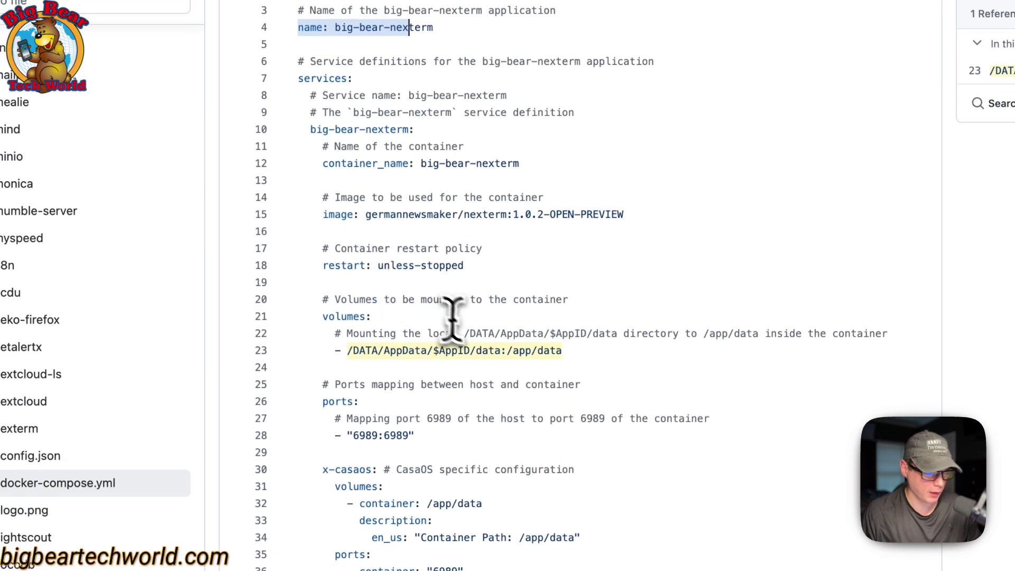
left_click(476, 338)
left_click_drag(349, 351, 704, 352)
scroll(541, 378, "down", 5)
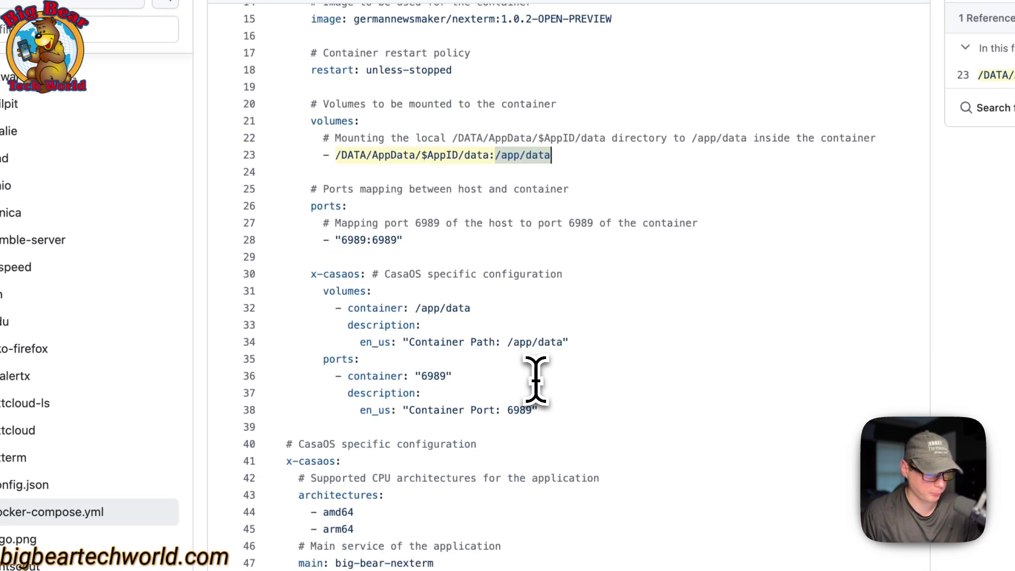
left_click_drag(311, 189, 427, 253)
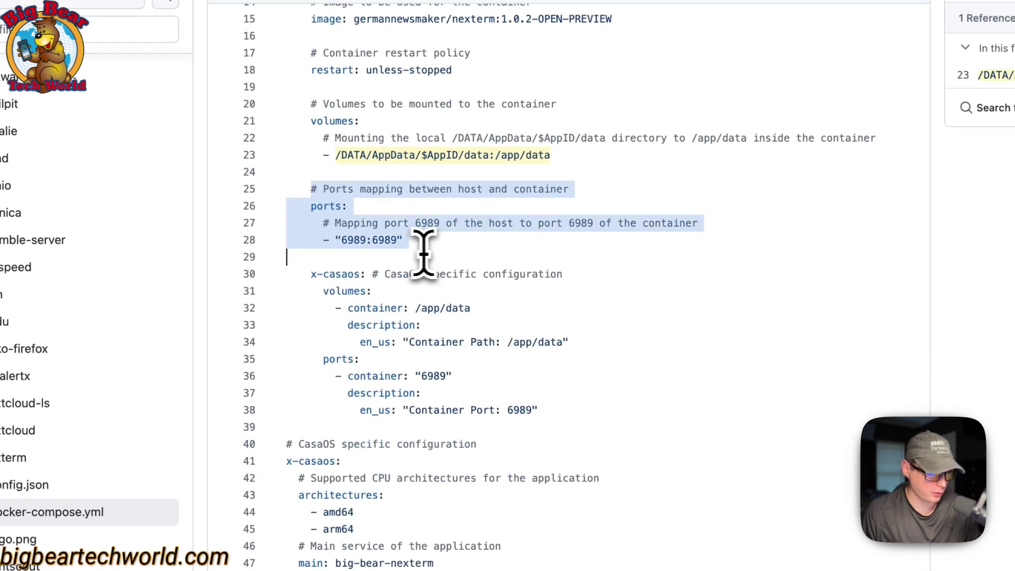
left_click(349, 241)
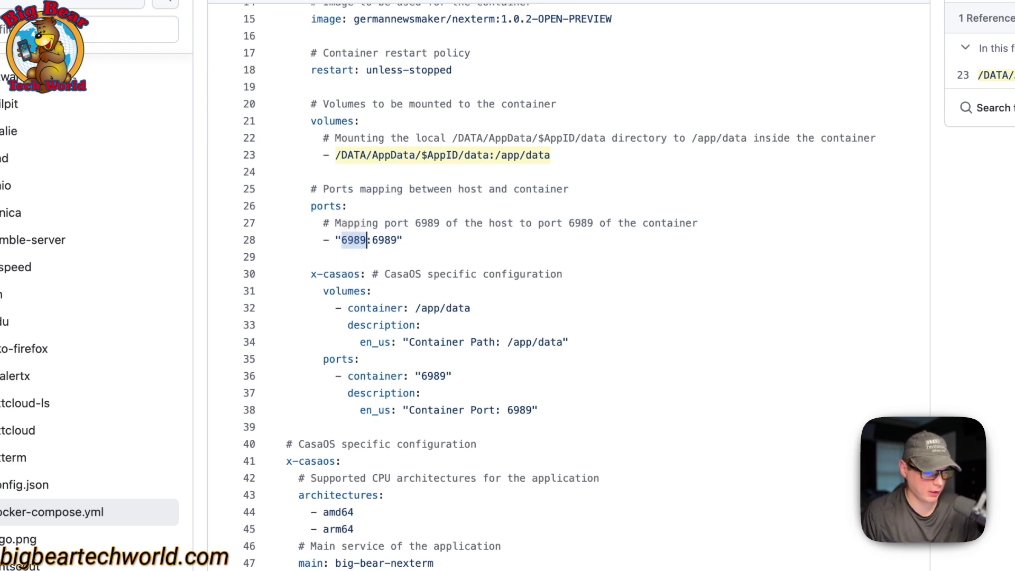
double_click(385, 240)
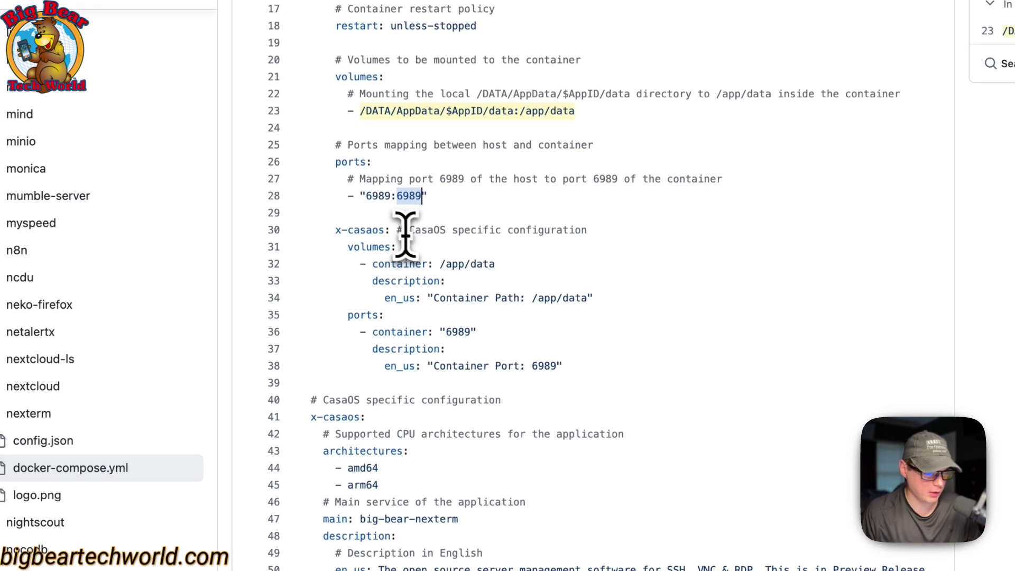
scroll(405, 203, "down", 2)
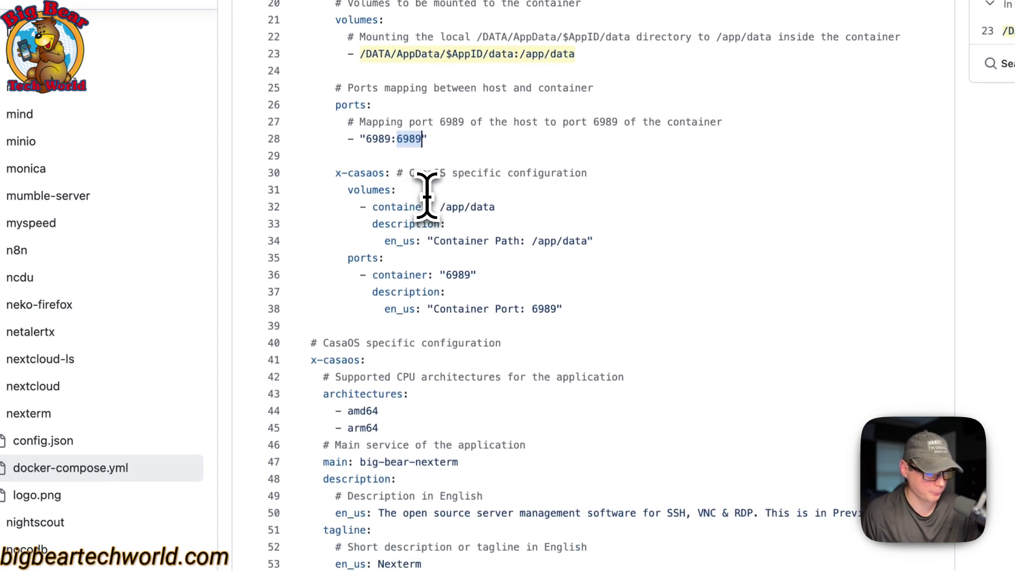
left_click_drag(336, 171, 591, 306)
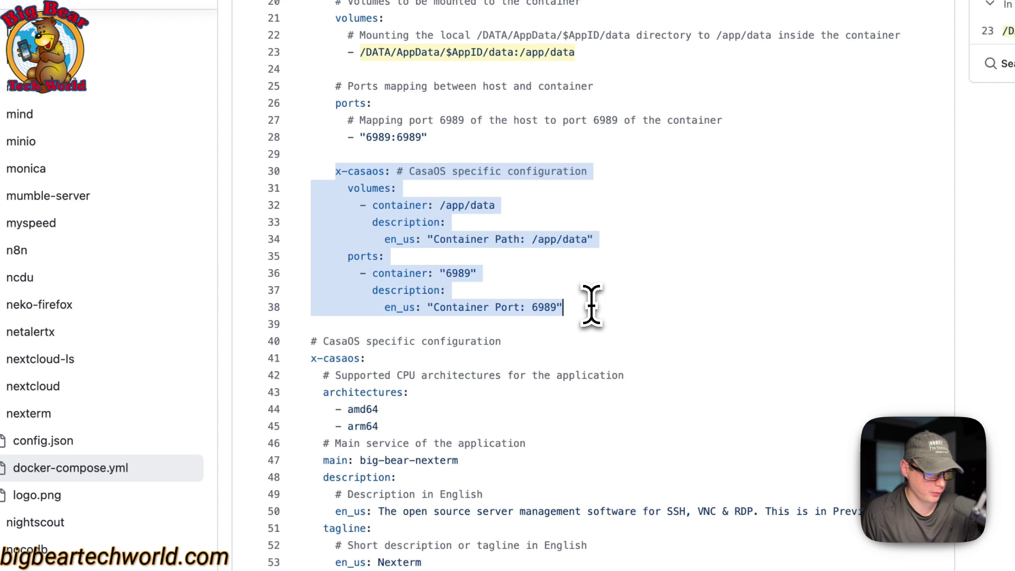
left_click(370, 191)
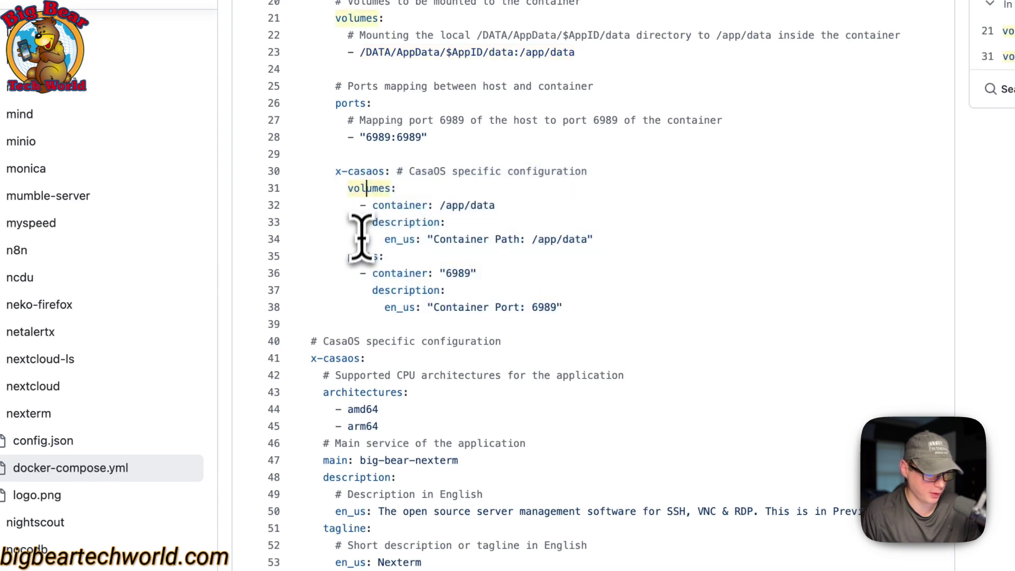
scroll(358, 260, "down", 5)
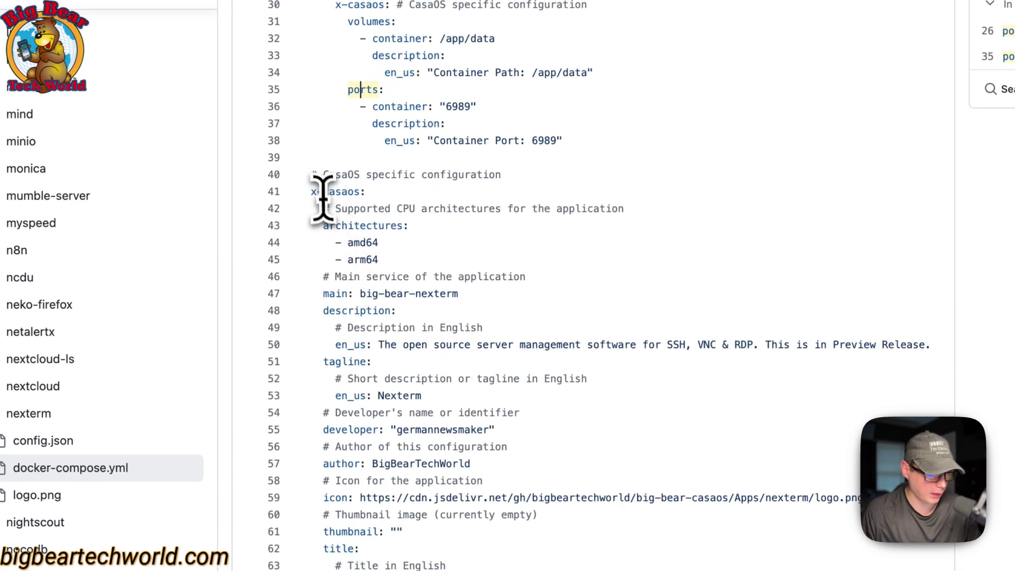
left_click_drag(311, 171, 471, 430)
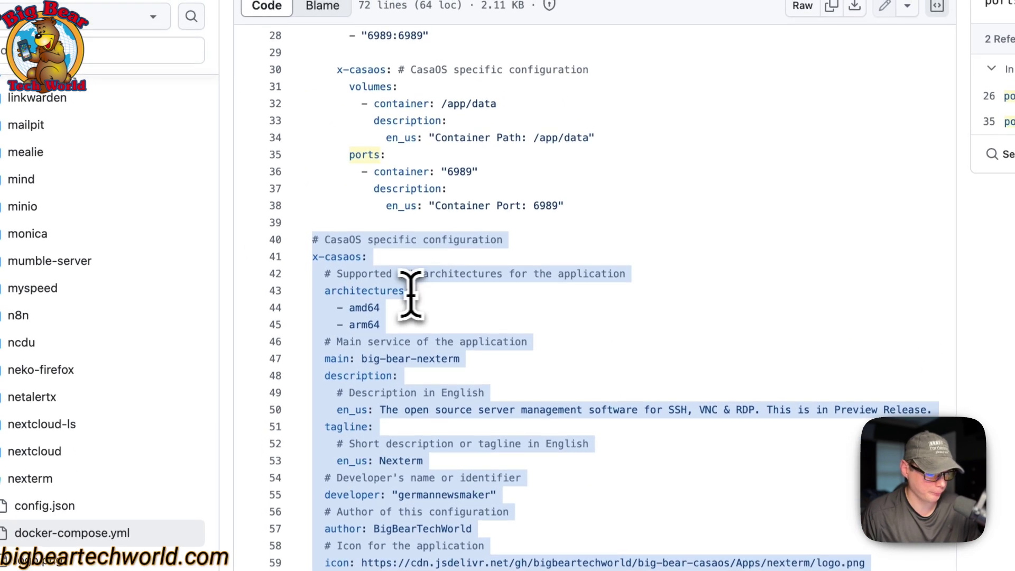
left_click(358, 281)
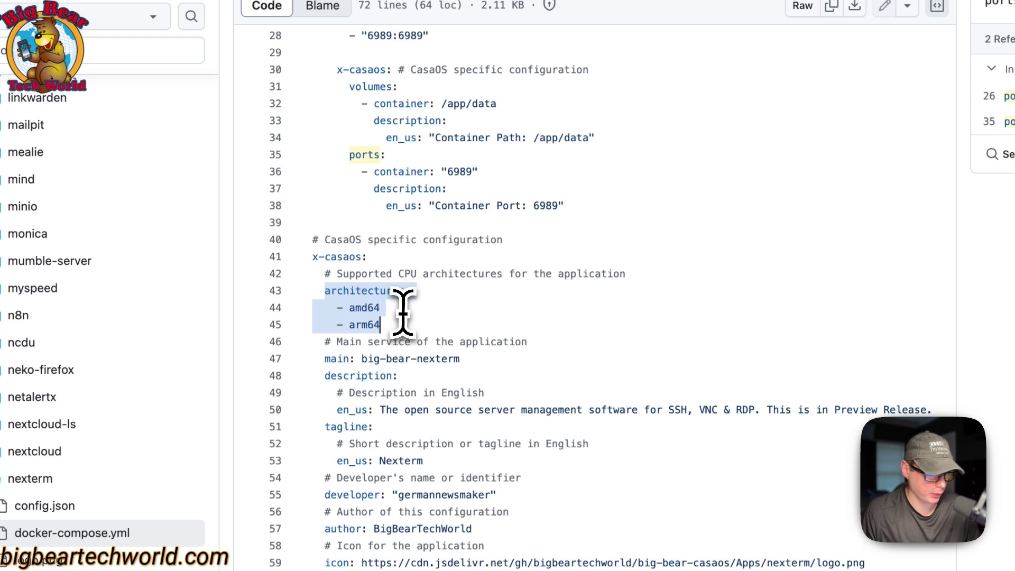
left_click(375, 324)
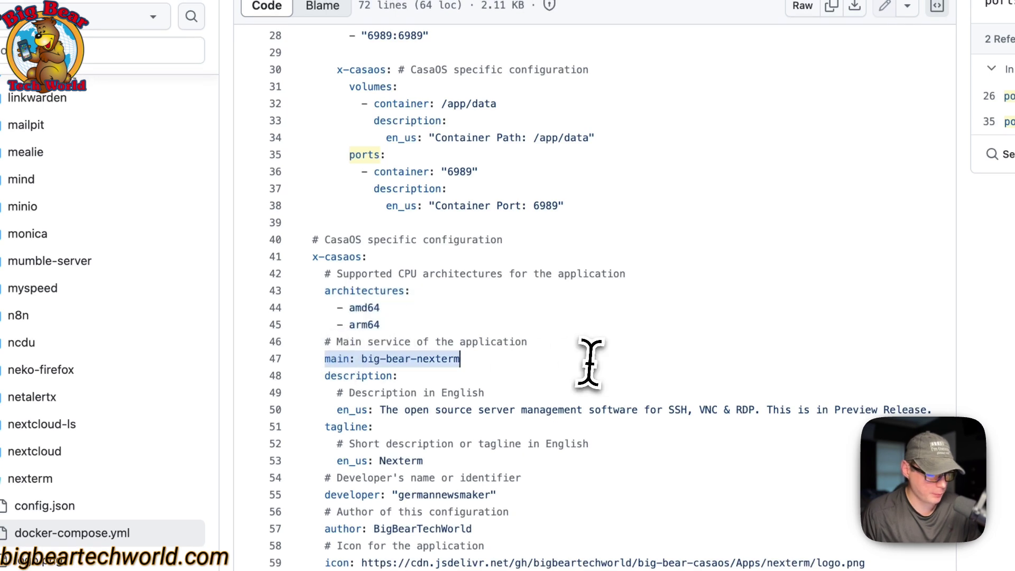
scroll(419, 360, "up", 9)
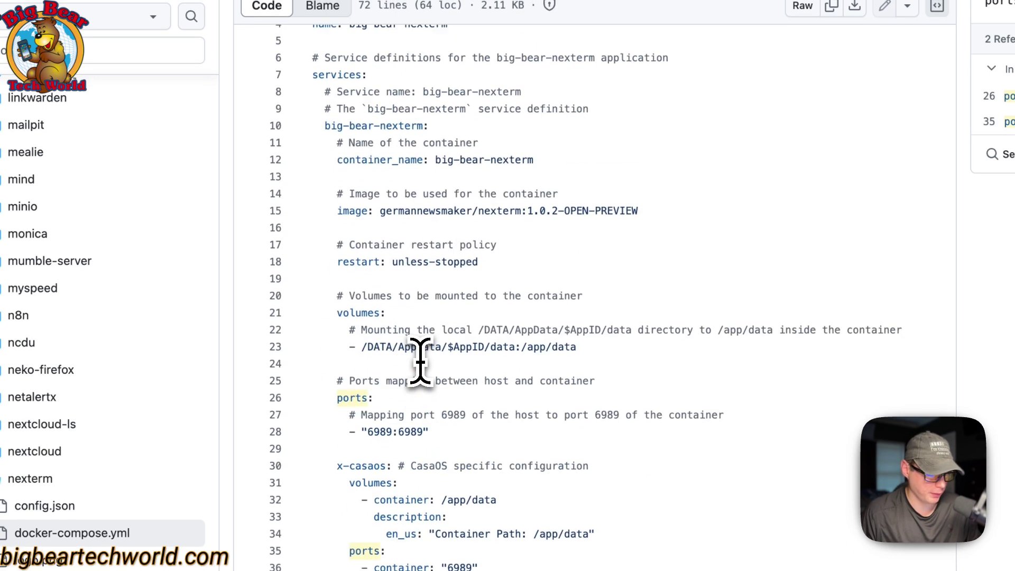
scroll(560, 243, "down", 12)
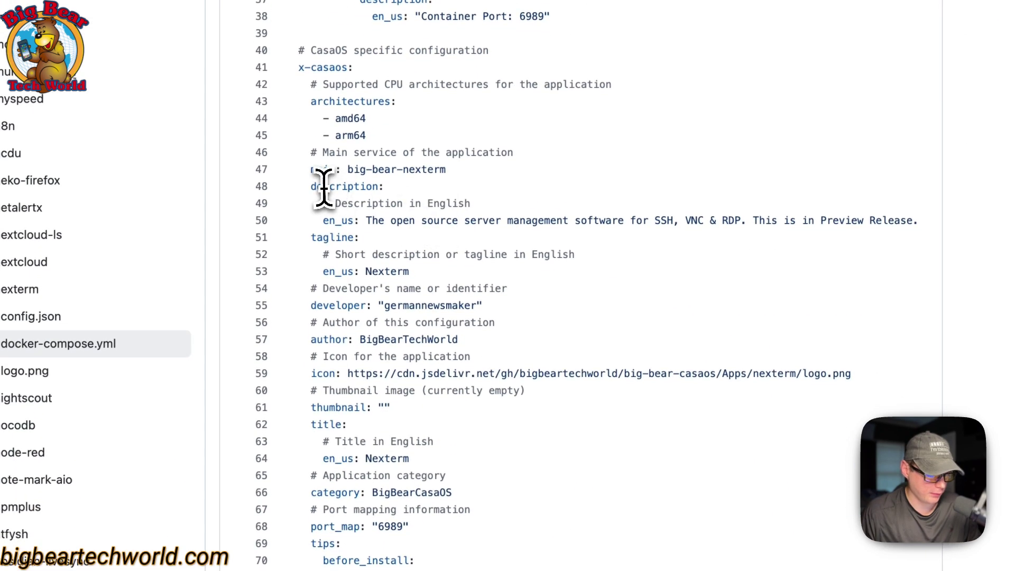
left_click_drag(311, 186, 396, 227)
left_click(395, 222)
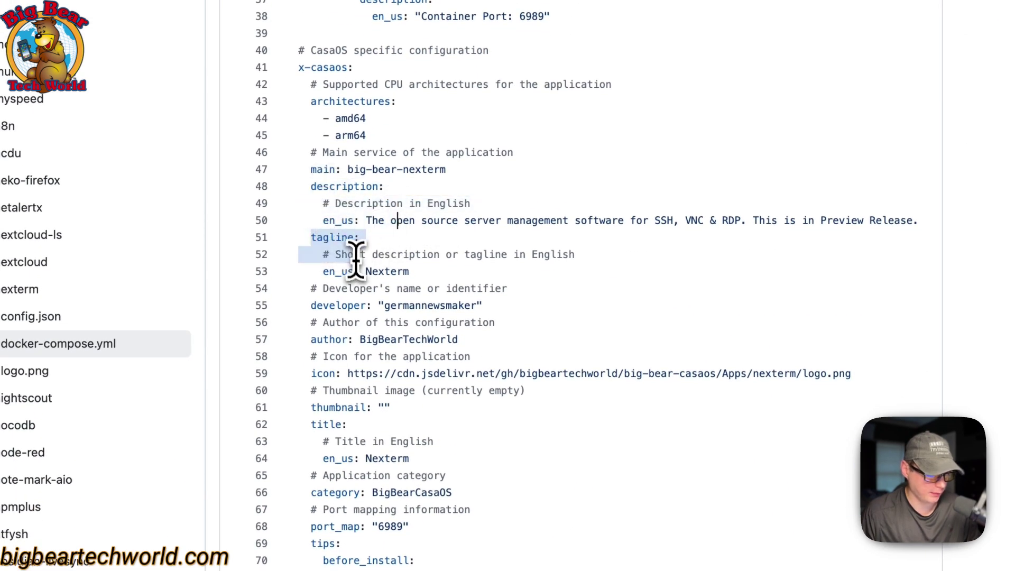
left_click_drag(356, 259, 358, 271)
left_click_drag(313, 303, 509, 305)
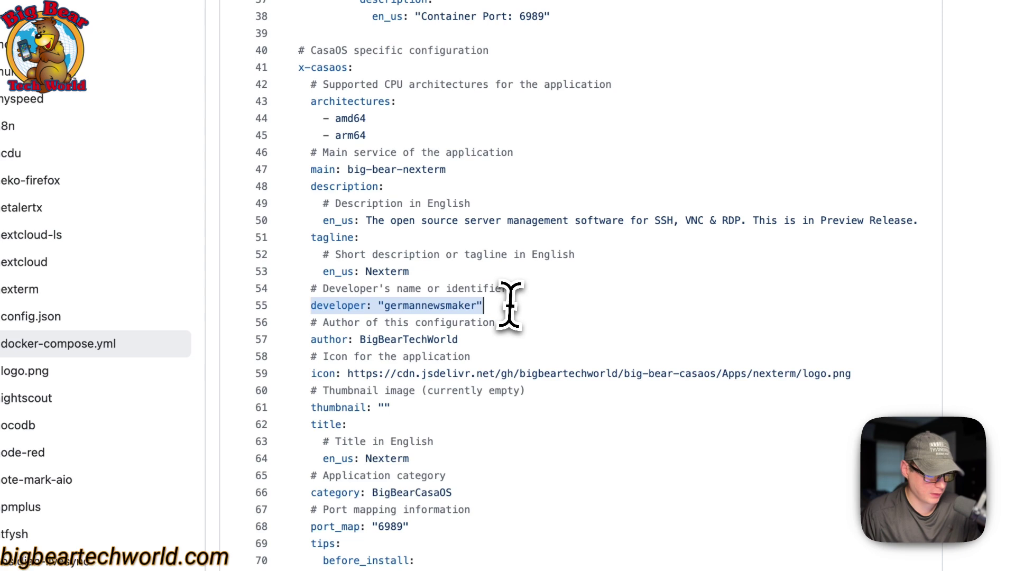
left_click_drag(312, 339, 465, 340)
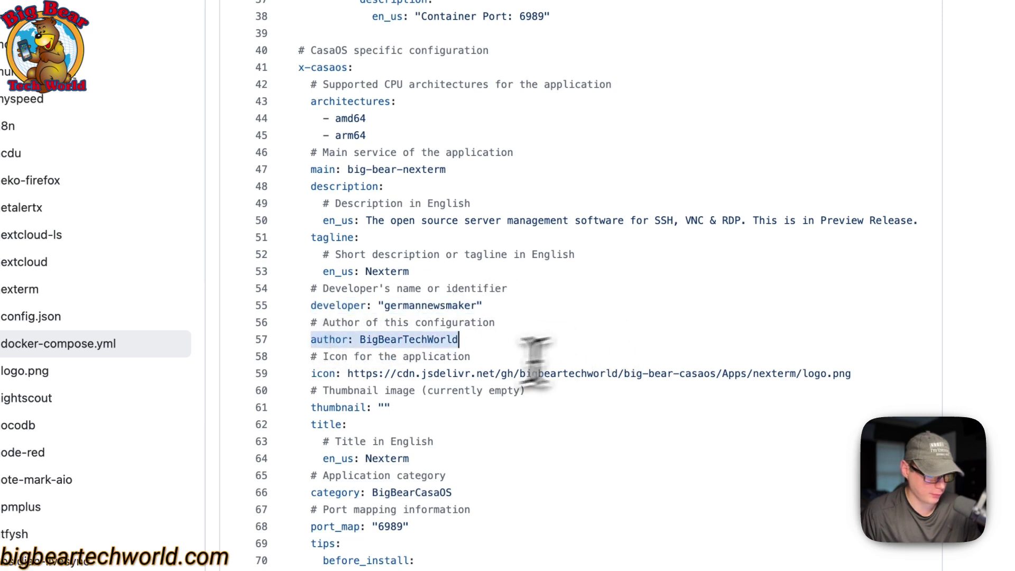
left_click_drag(319, 301, 755, 302)
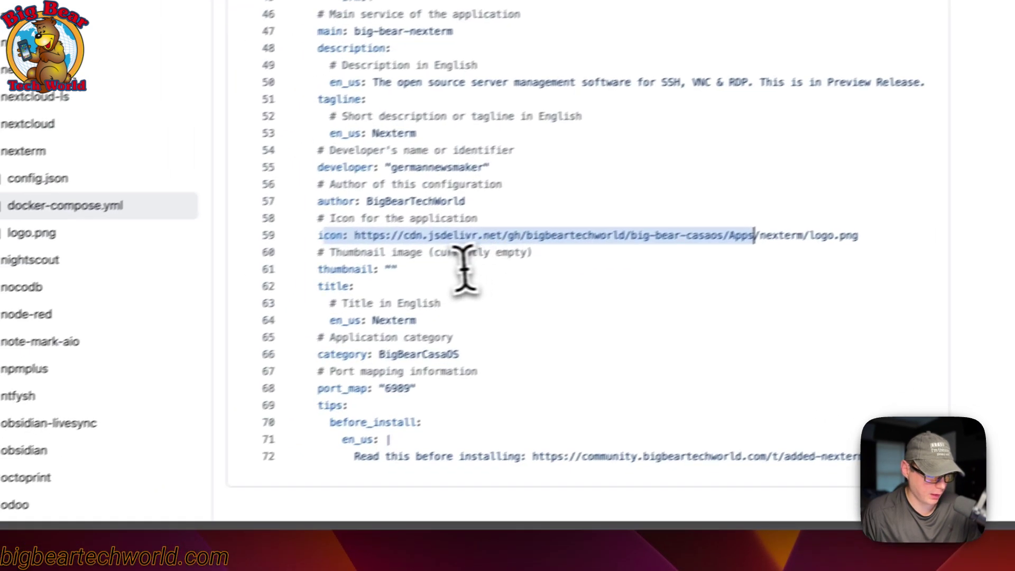
left_click_drag(318, 269, 482, 277)
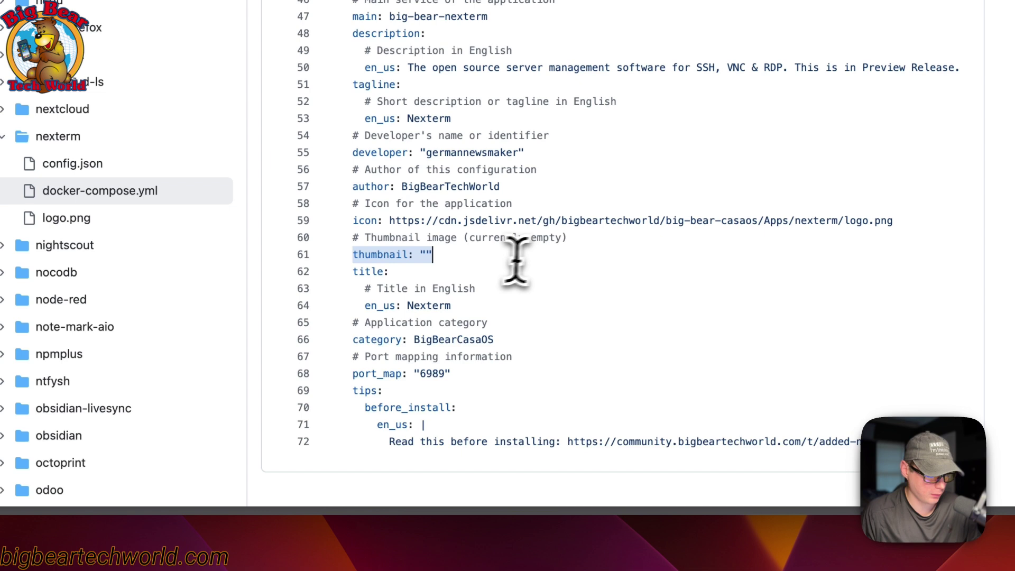
left_click_drag(396, 271, 365, 341)
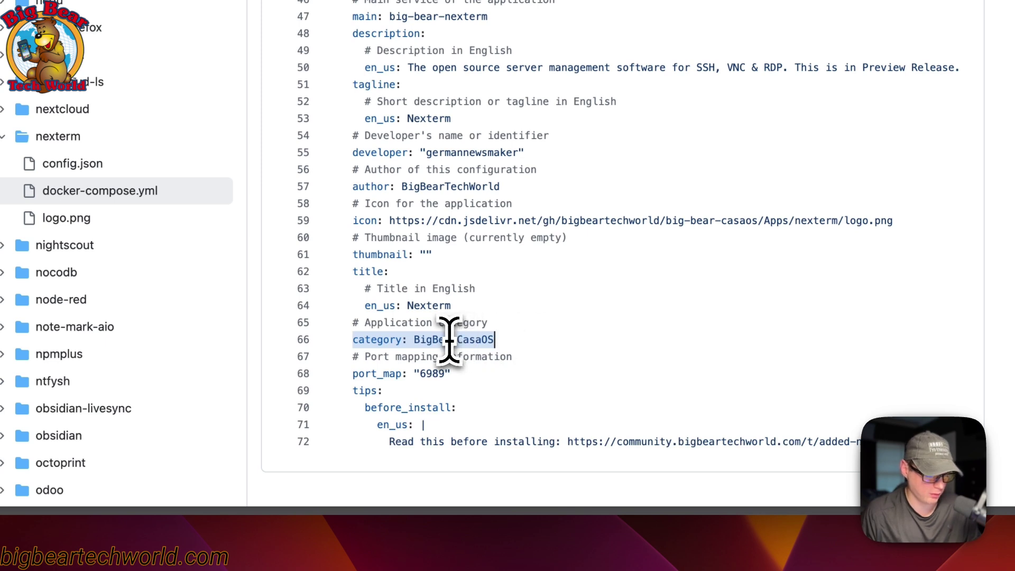
scroll(449, 340, "up", 3)
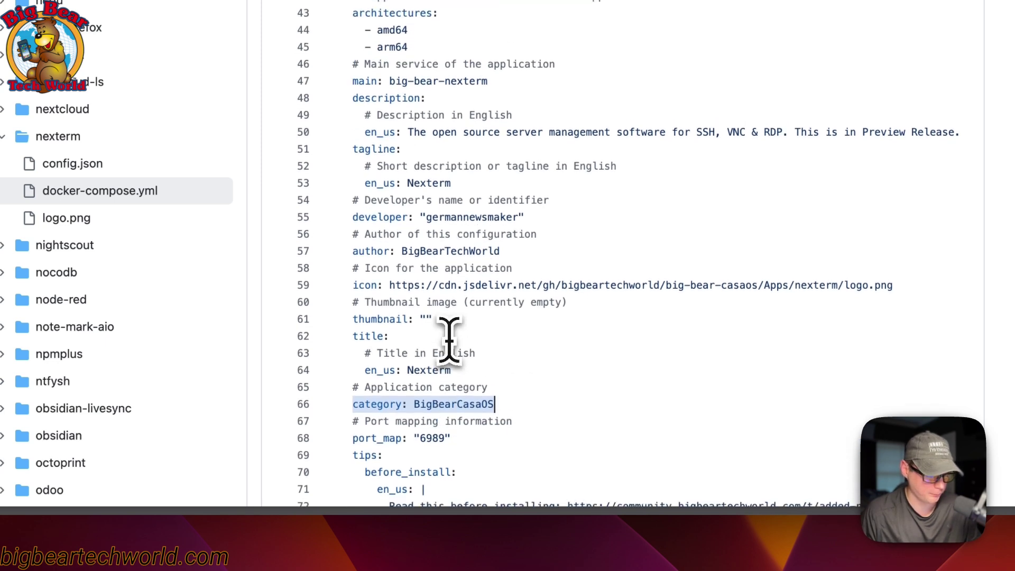
left_click(430, 438)
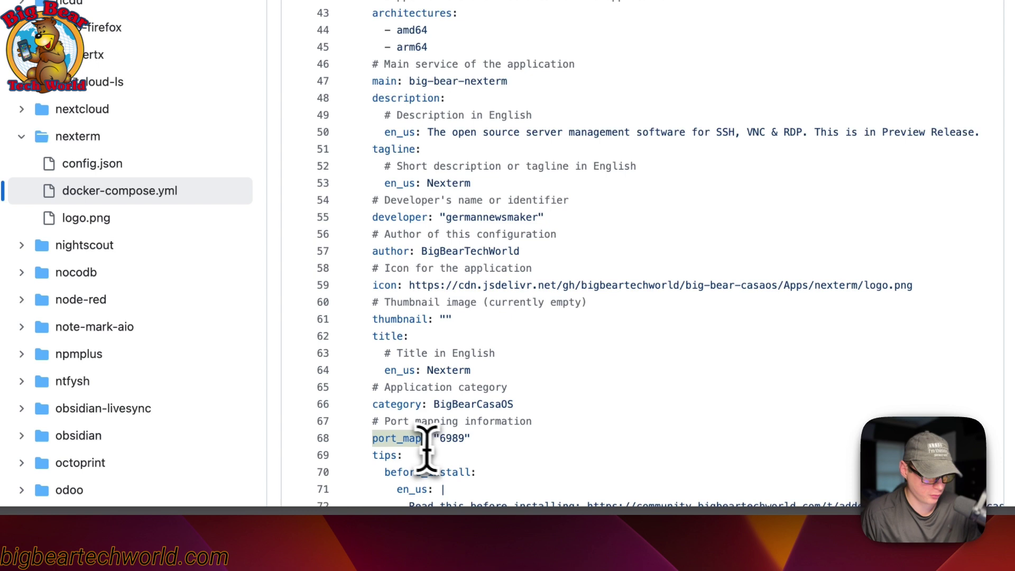
scroll(452, 446, "up", 10)
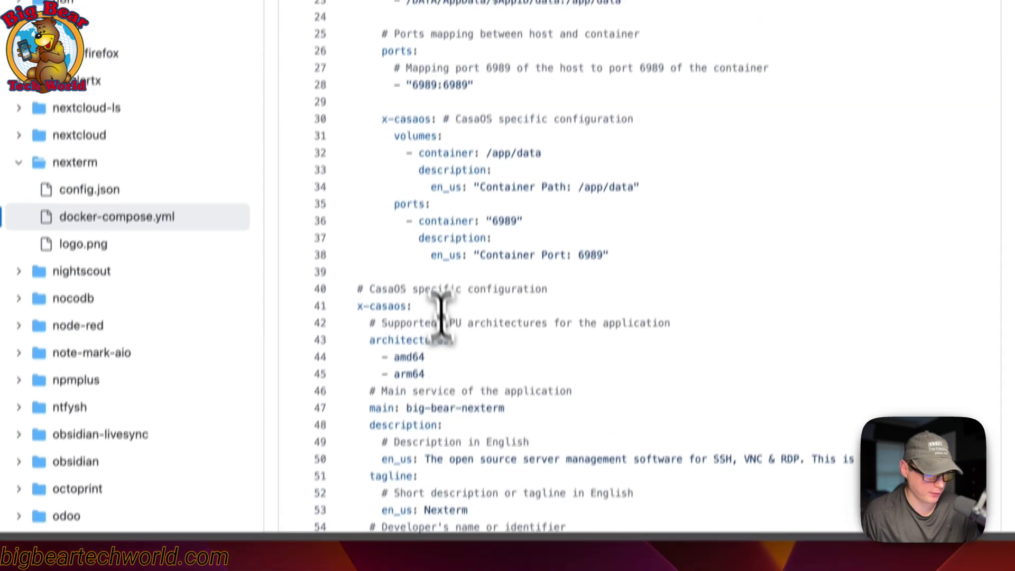
scroll(441, 317, "up", 2)
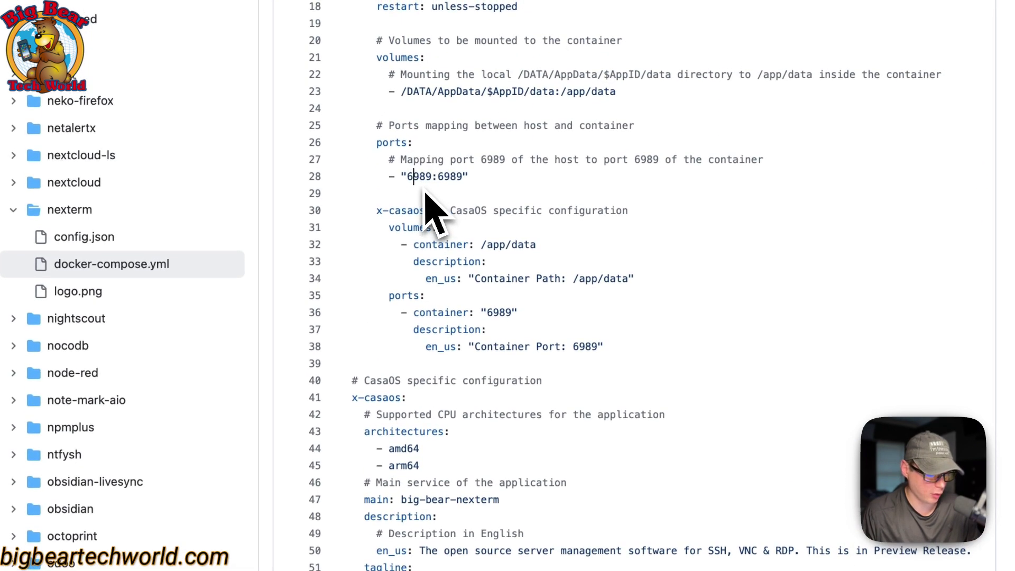
scroll(426, 199, "down", 10)
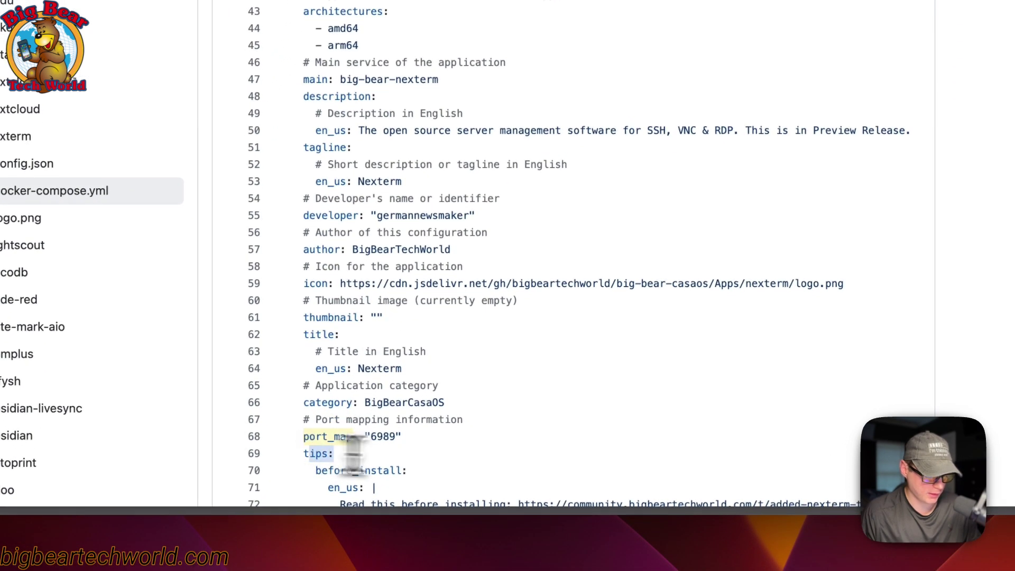
scroll(391, 482, "down", 2)
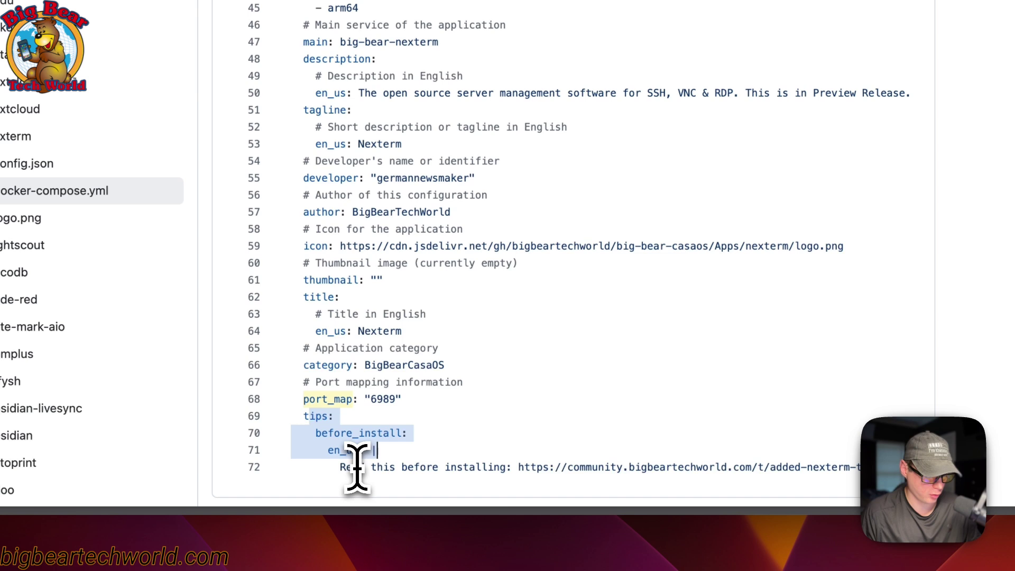
left_click_drag(347, 468, 640, 468)
scroll(607, 470, "right", 3)
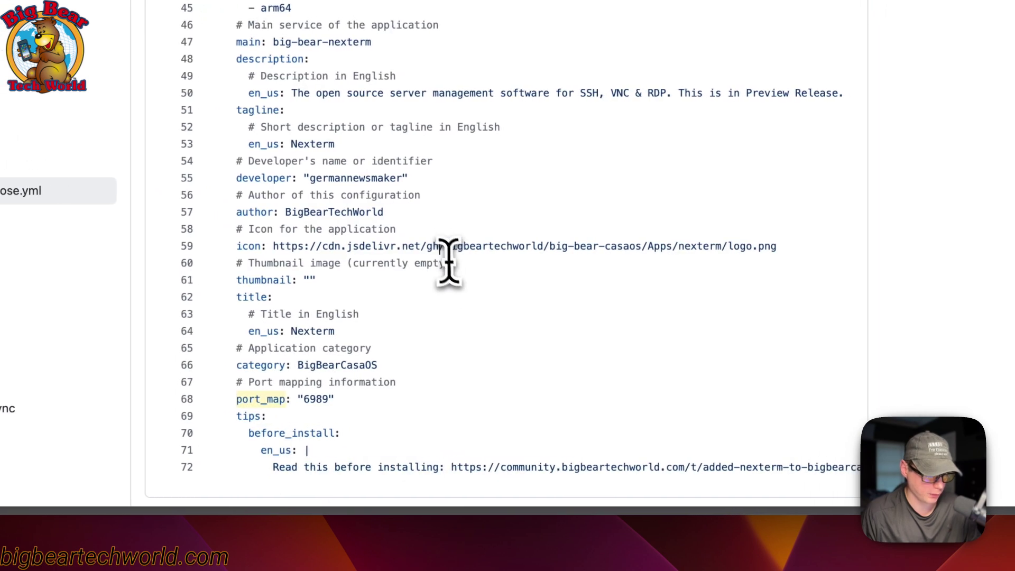
scroll(443, 254, "up", 9)
scroll(438, 246, "up", 3)
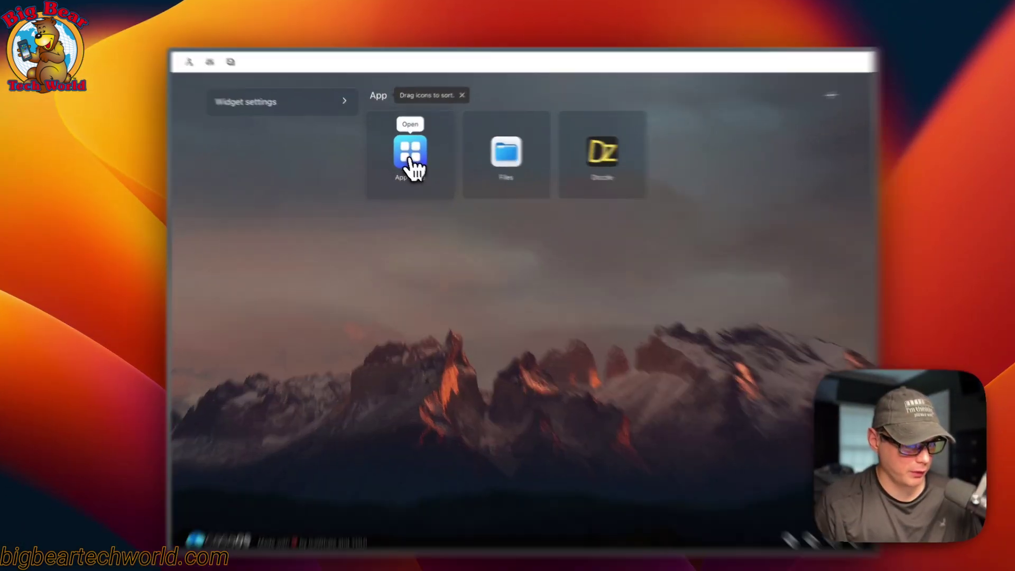
Search the CasaOS App Store for nexterm and start installing it.
left_click(406, 153)
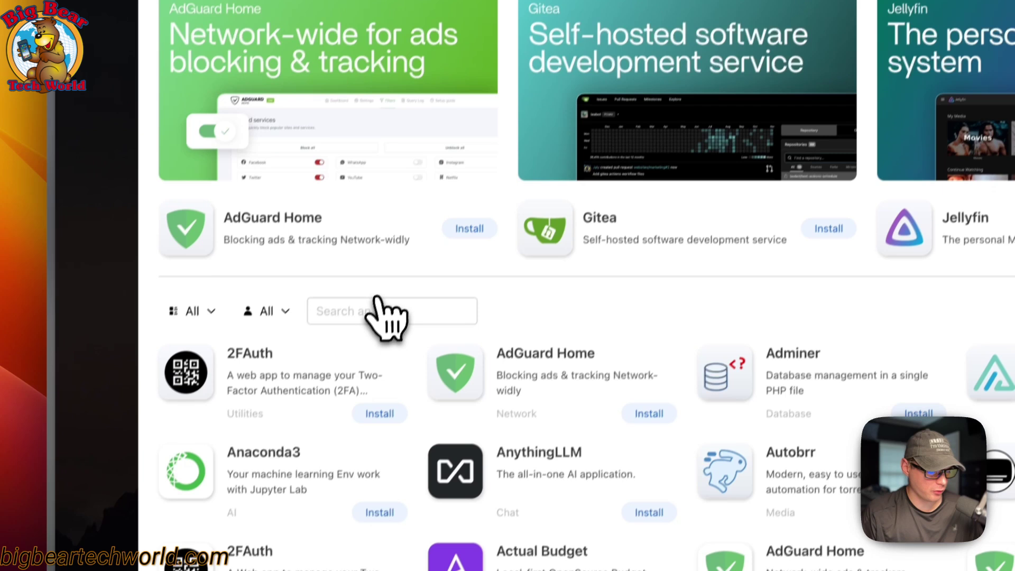
type("nexterm")
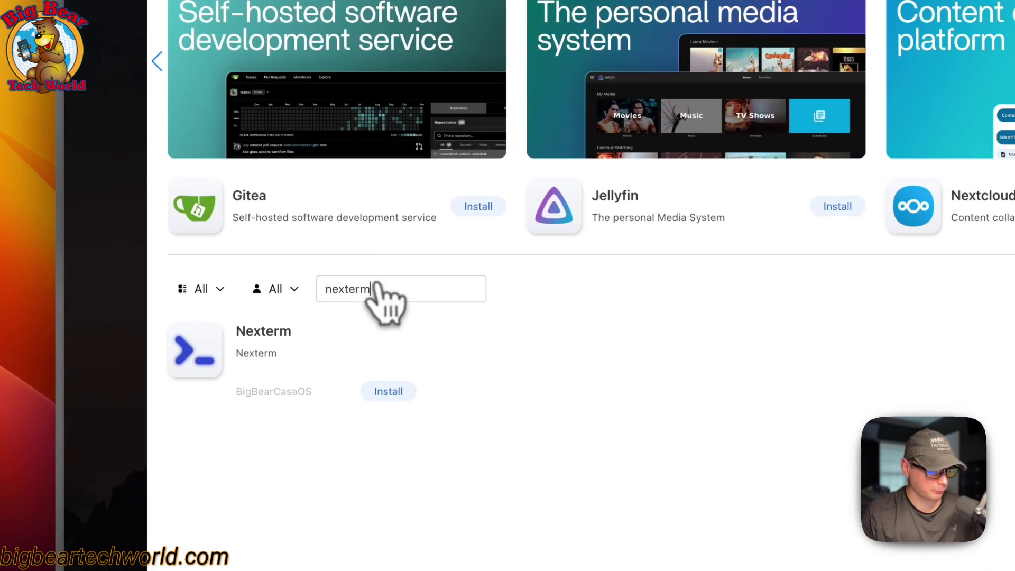
left_click(272, 365)
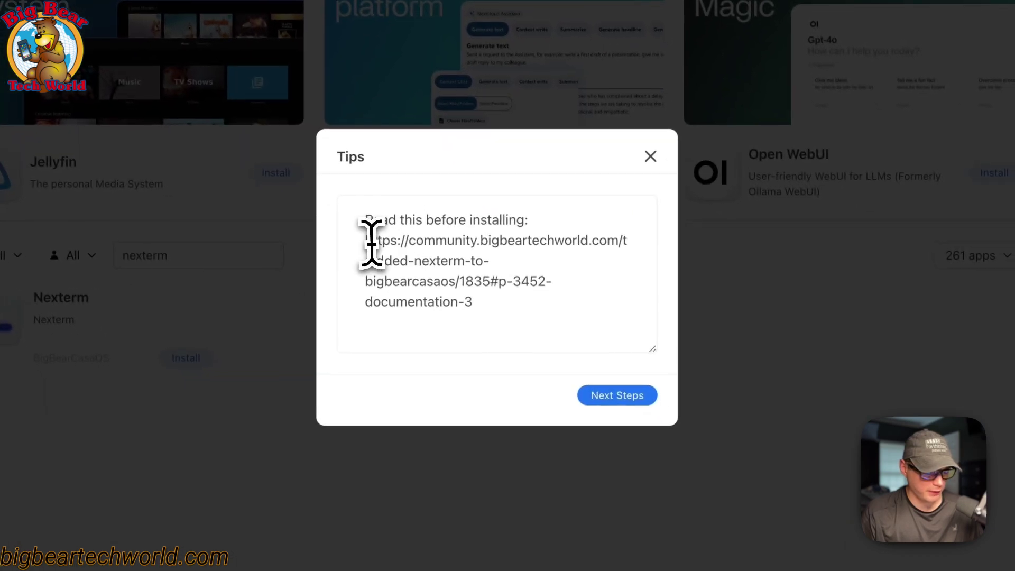
Proceed past the install tips and let Nexterm finish installing onto the dashboard.
left_click_drag(372, 243, 478, 317)
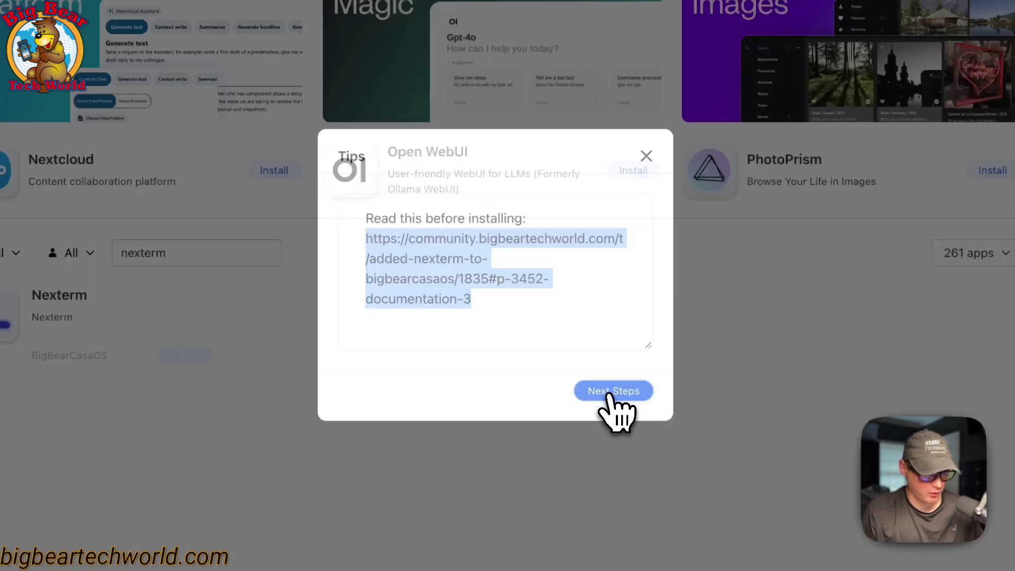
left_click(613, 394)
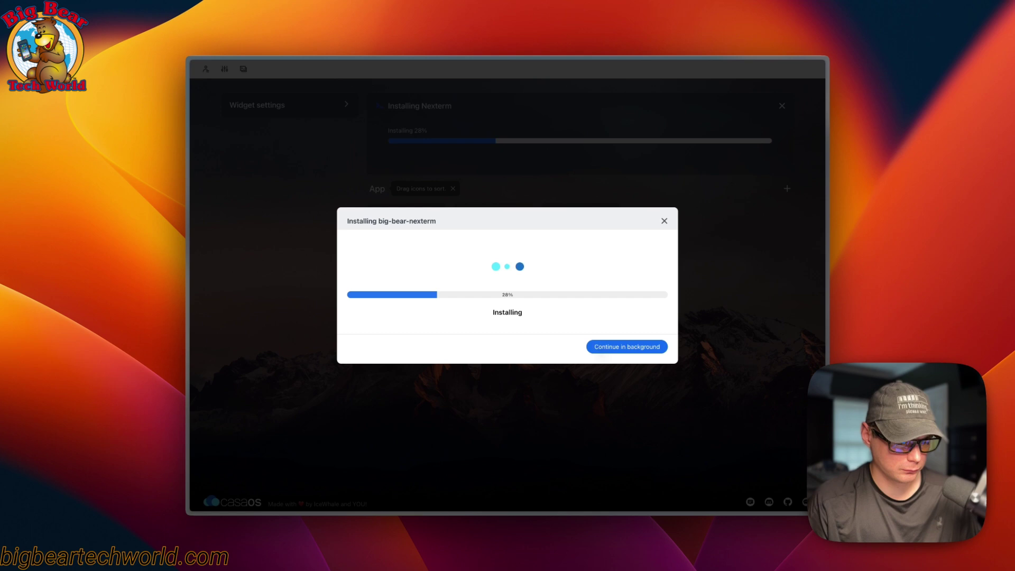
left_click(598, 343)
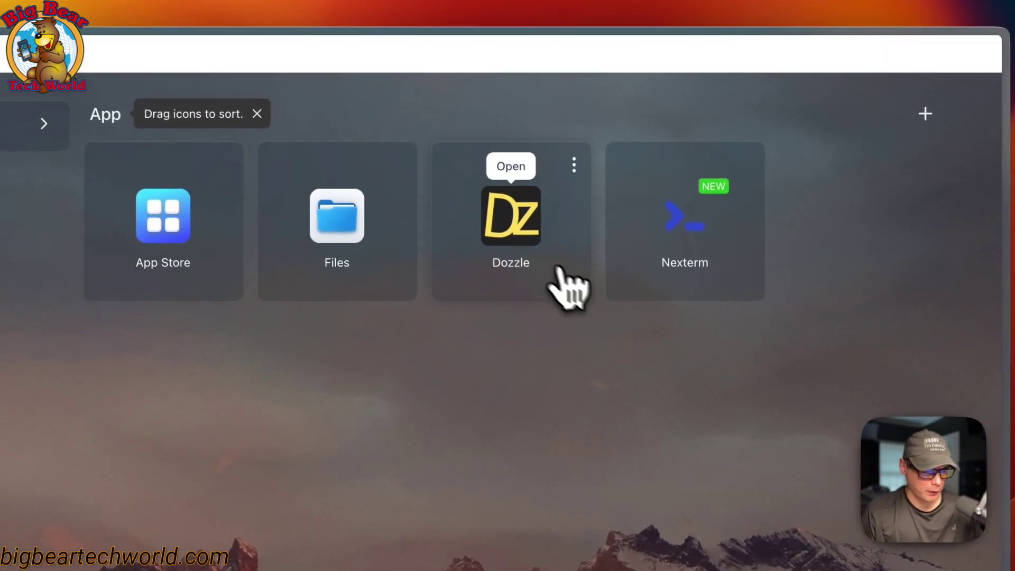
left_click(554, 270)
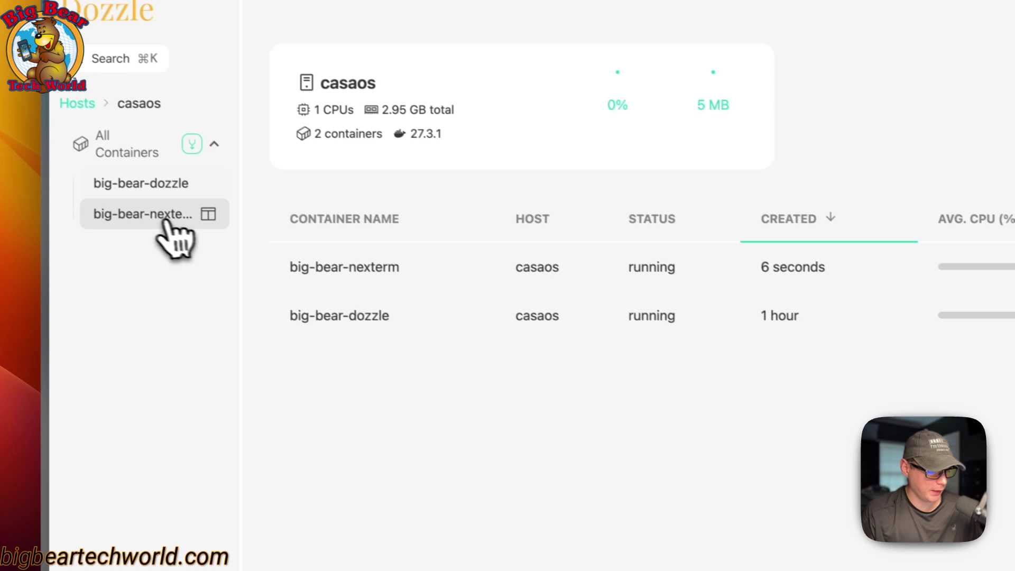
left_click(166, 221)
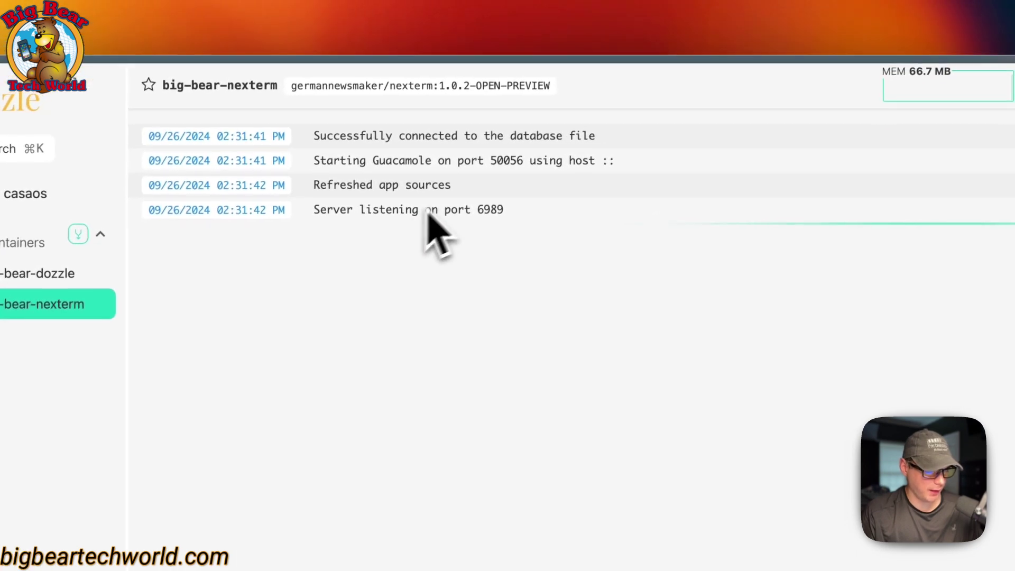
left_click_drag(322, 225, 706, 233)
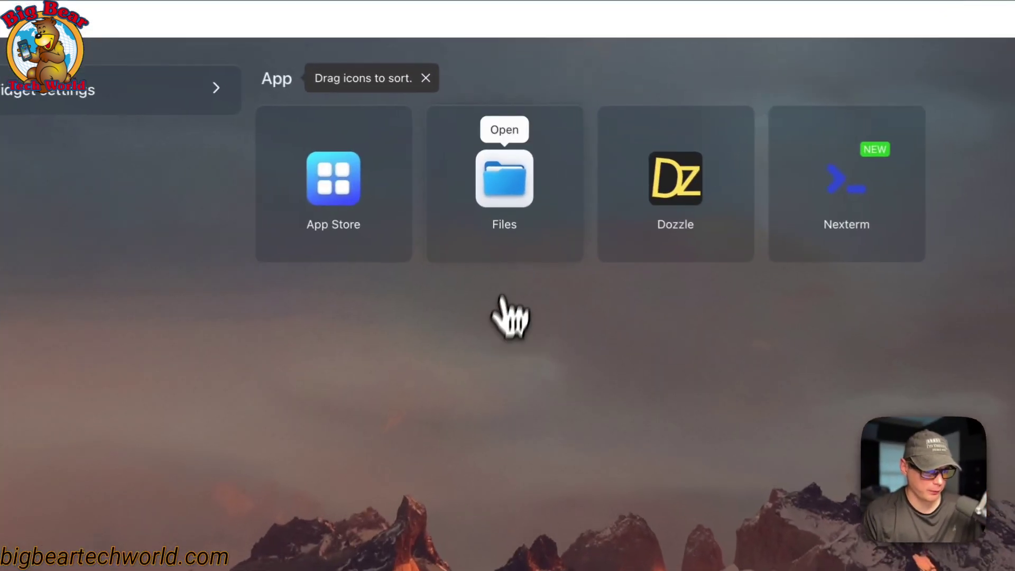
left_click(493, 153)
left_click(267, 74)
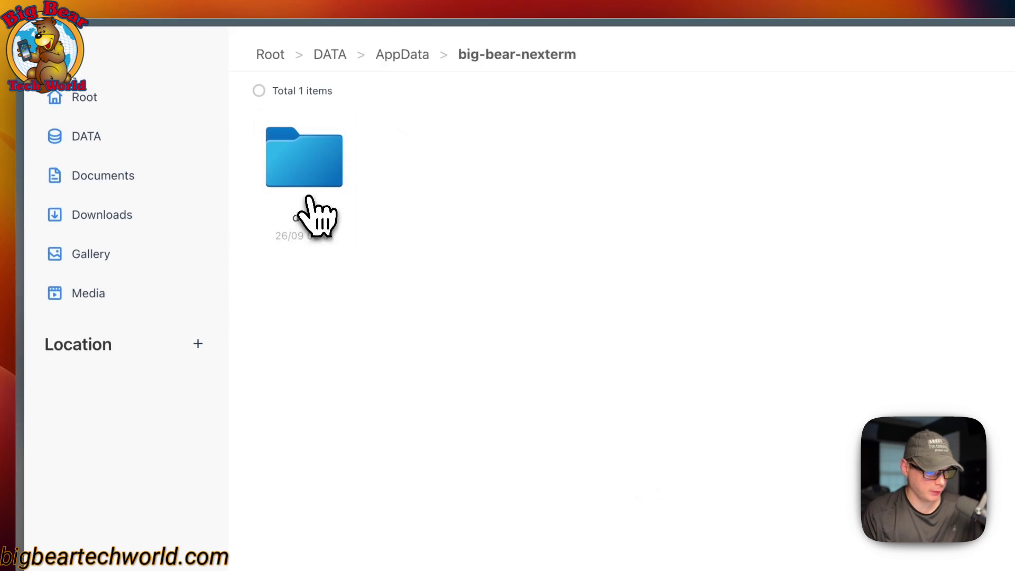
left_click(310, 201)
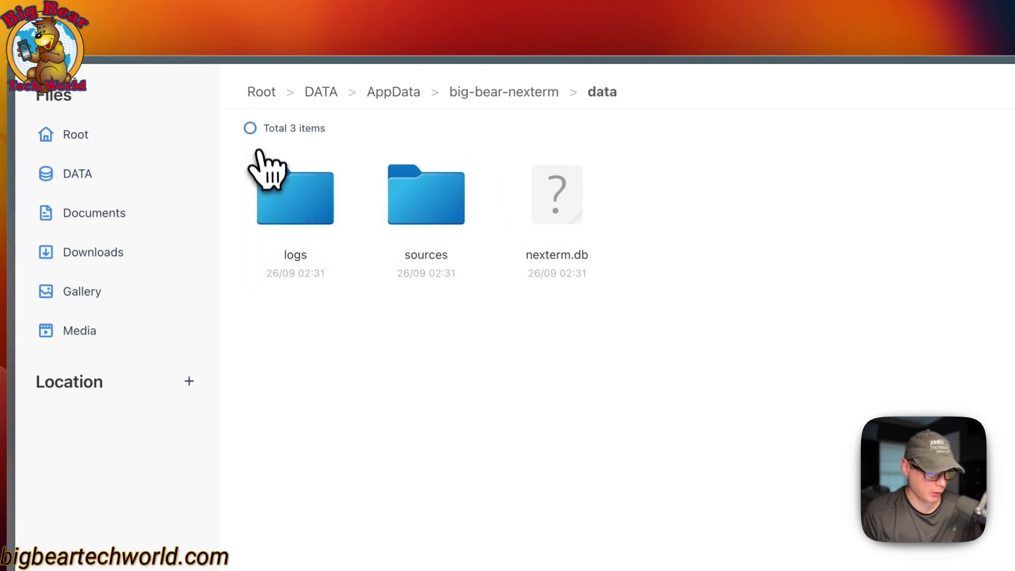
left_click(243, 128)
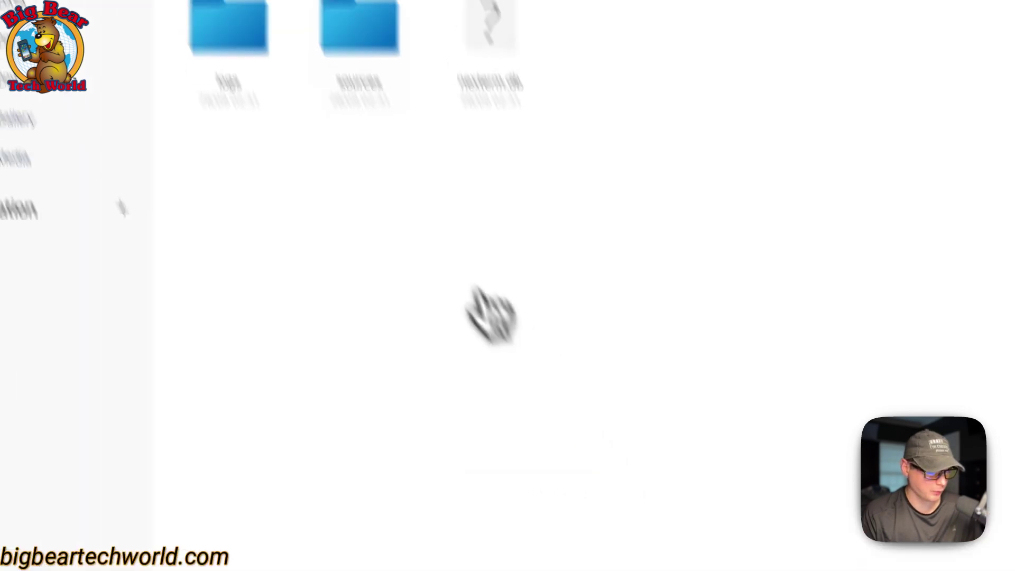
left_click(267, 141)
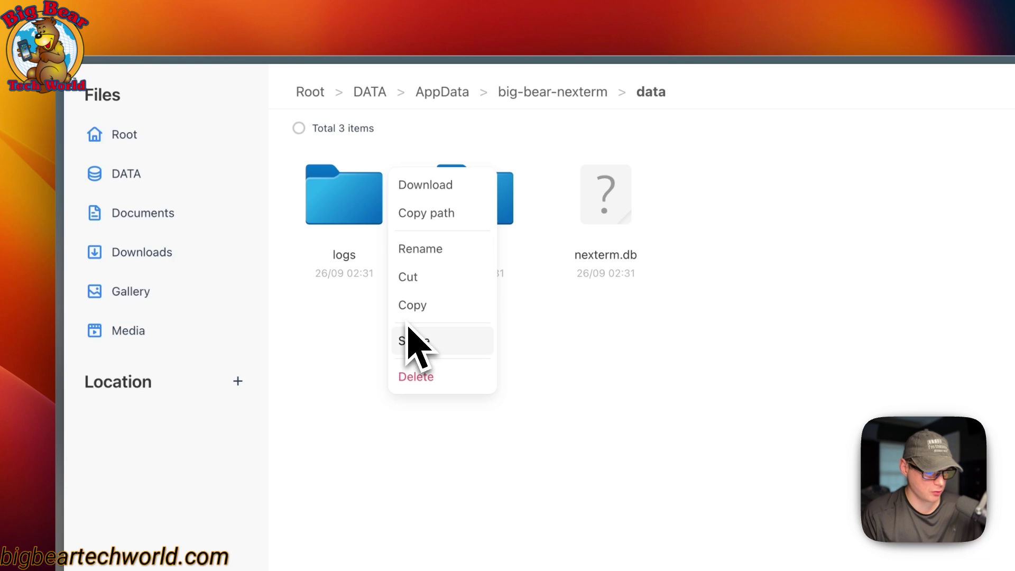
left_click(334, 369)
left_click(355, 272)
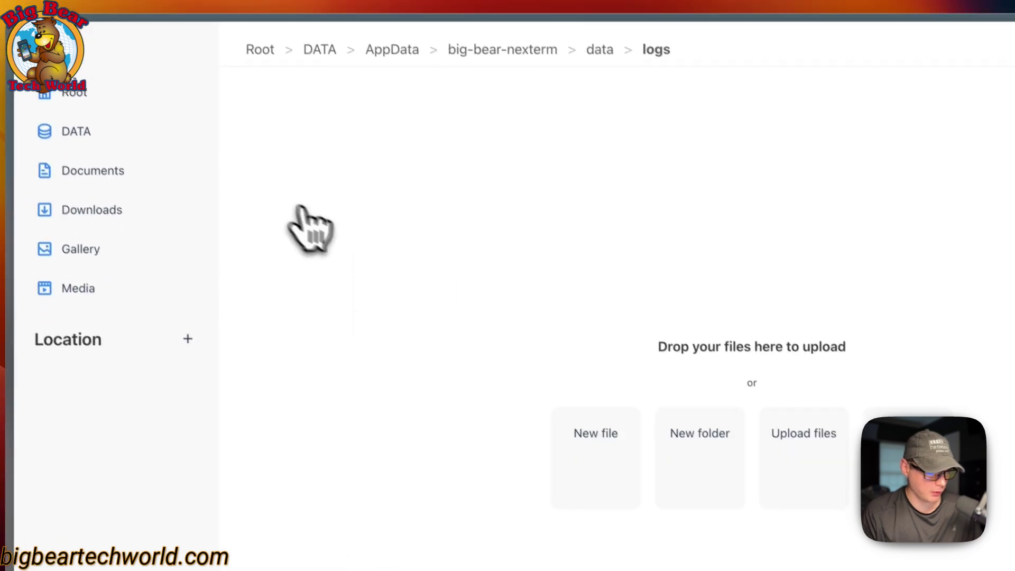
left_click(489, 2)
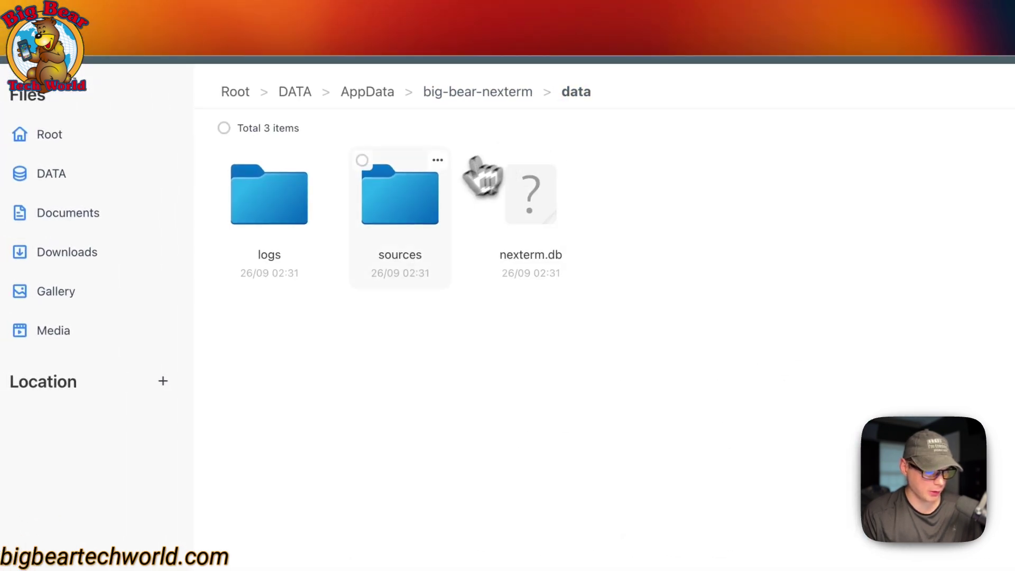
left_click(318, 111)
left_click(320, 193)
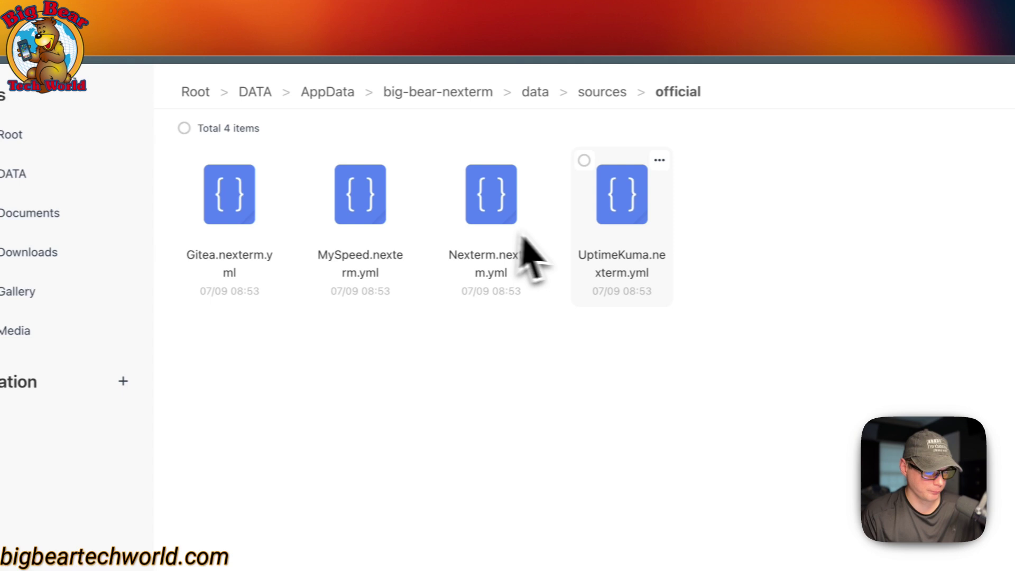
left_click(575, 92)
left_click(439, 95)
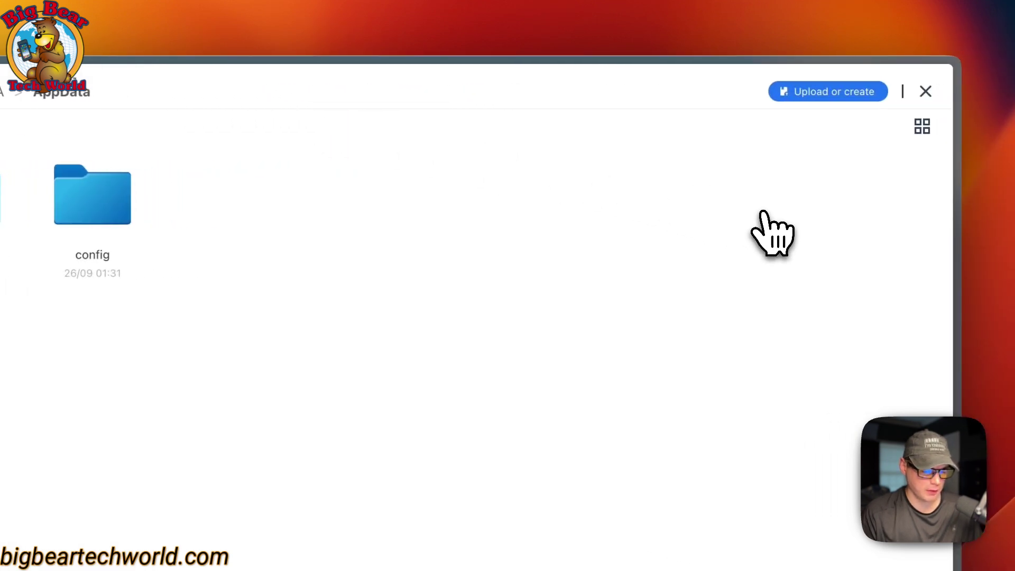
left_click(924, 91)
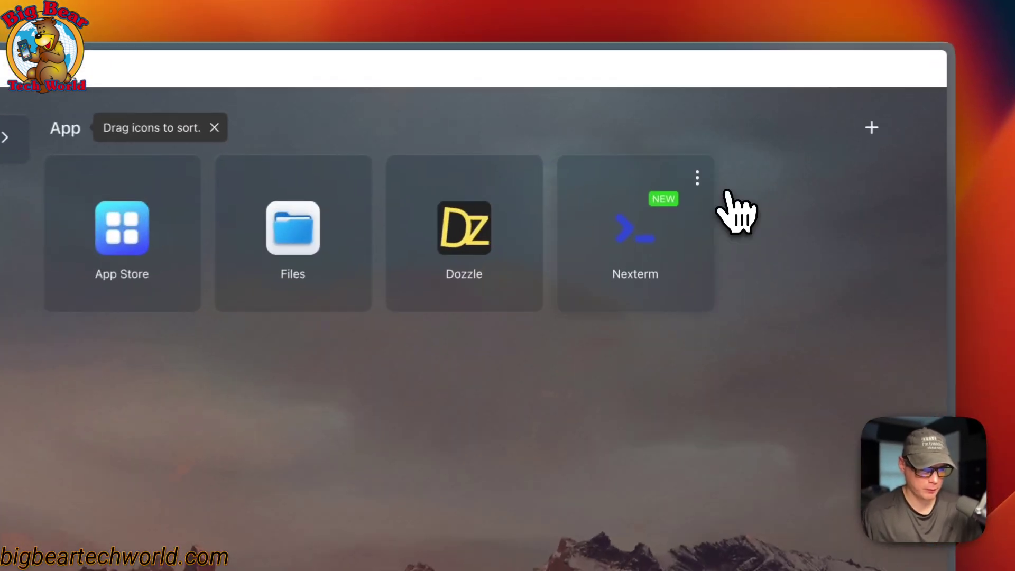
Add a new line 'Testing' below the documentation link in Nexterm's Tips note and save it.
left_click(699, 122)
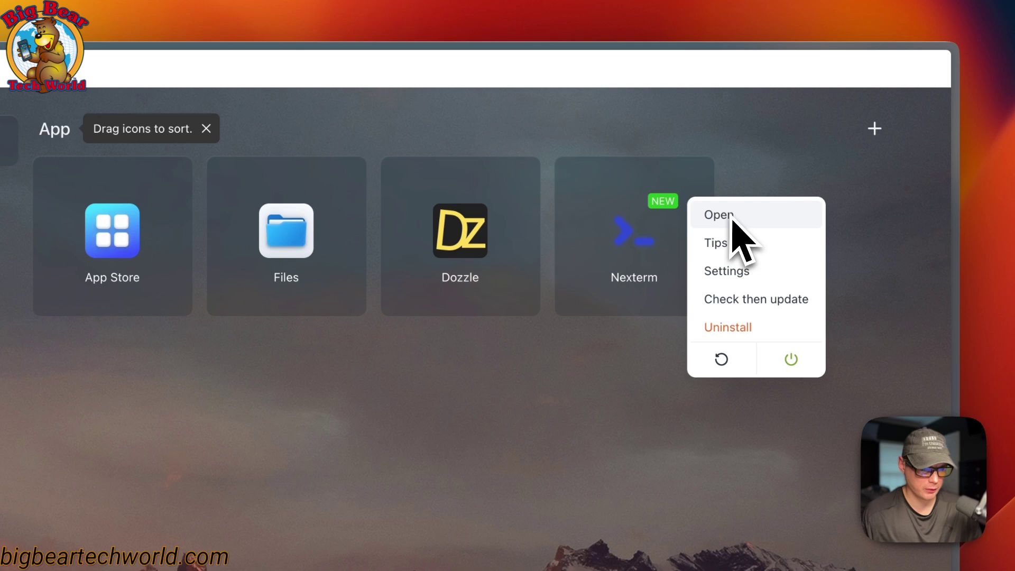
left_click(756, 244)
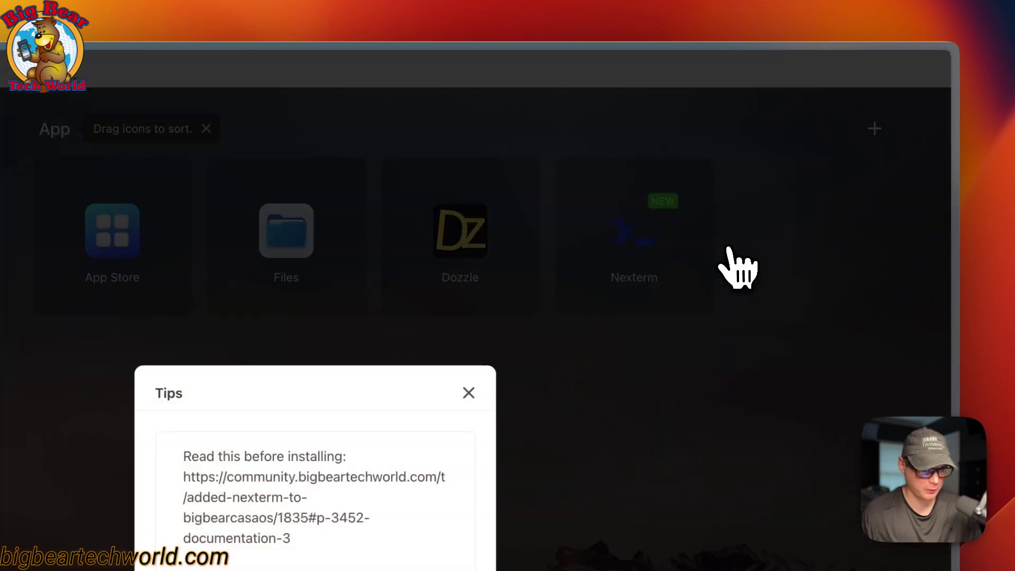
left_click(608, 344)
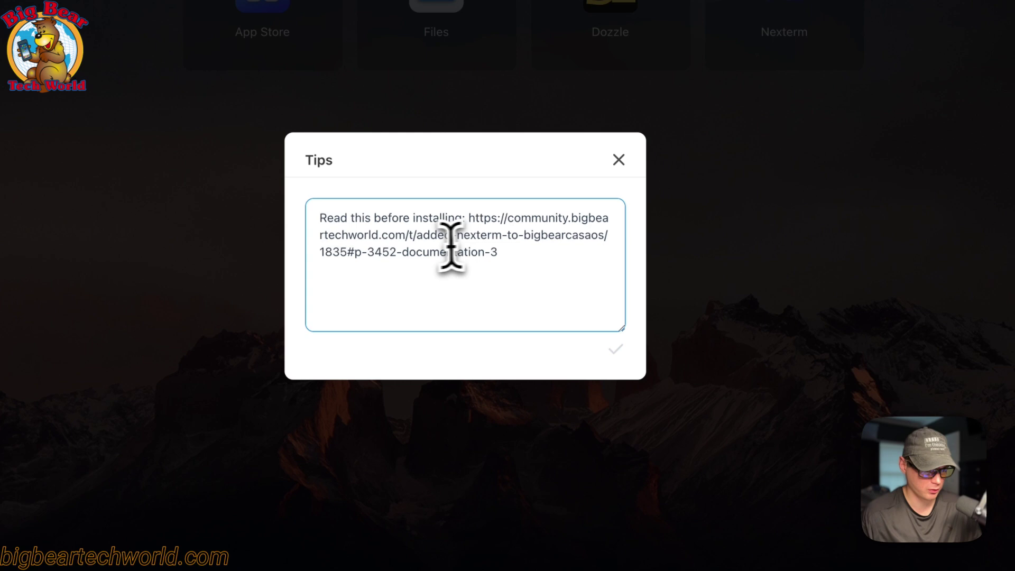
key("Return")
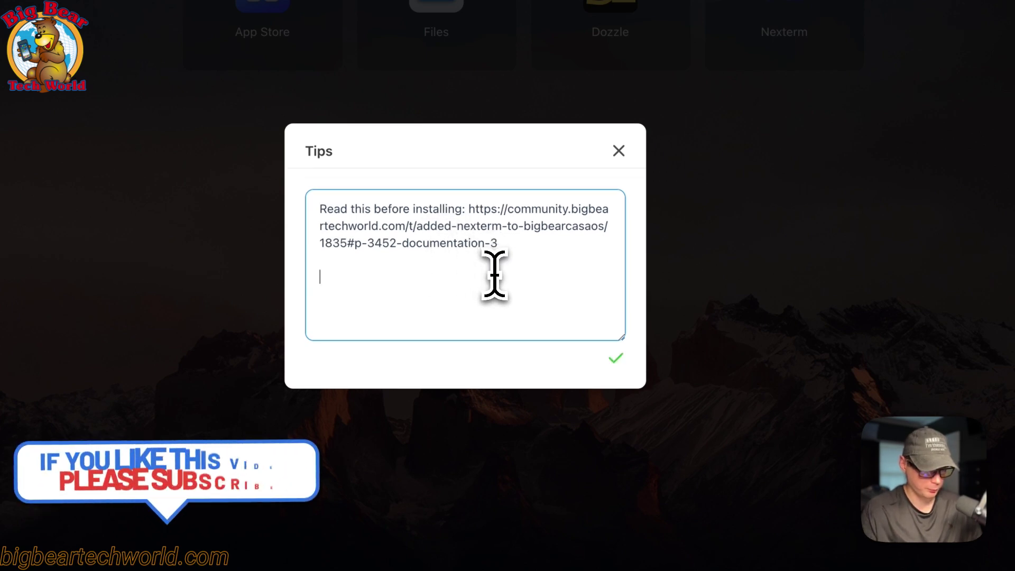
left_click(616, 360)
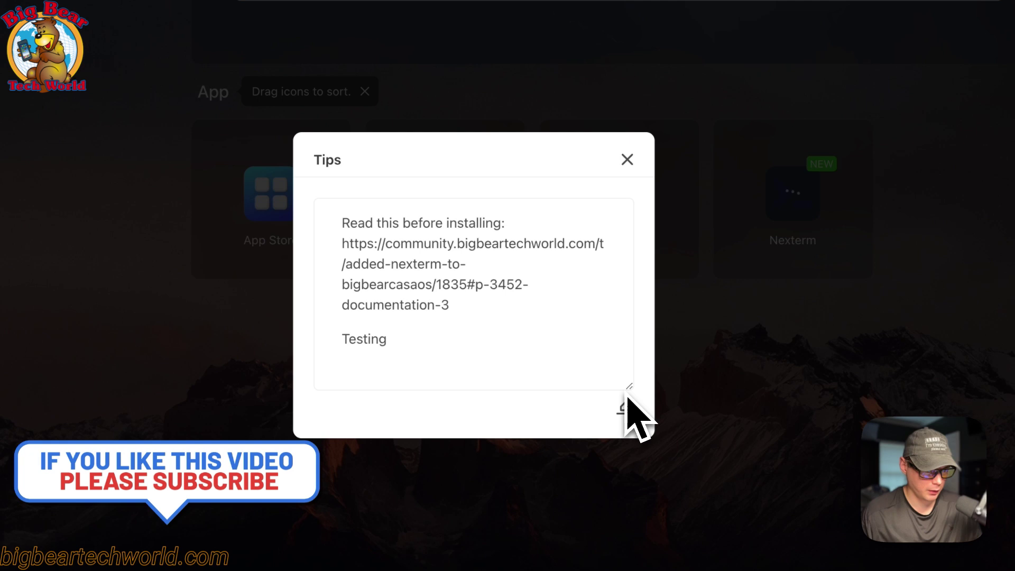
Close and reopen Nexterm's Tips note to verify the 'Testing' line was kept.
left_click(627, 160)
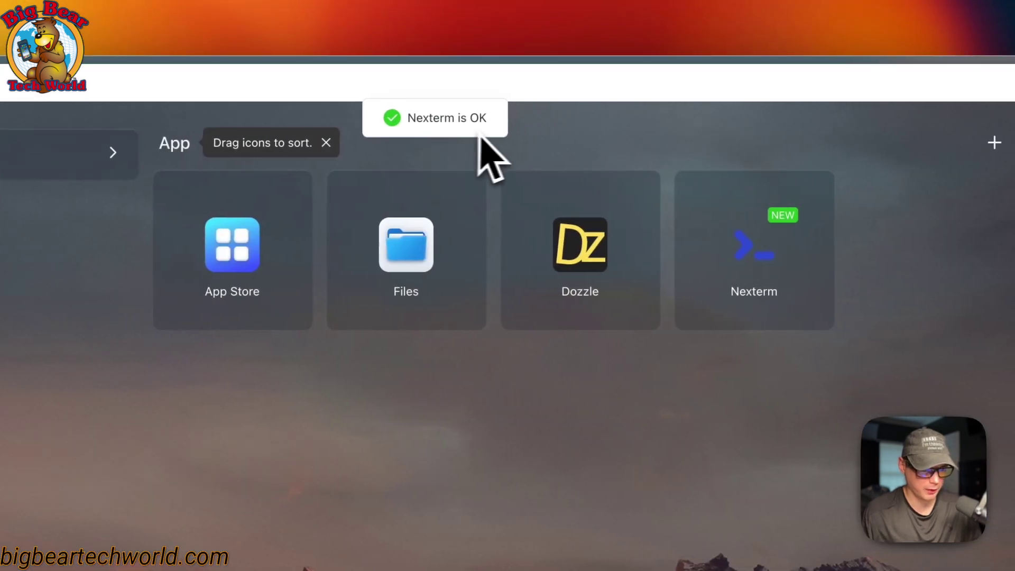
left_click(825, 183)
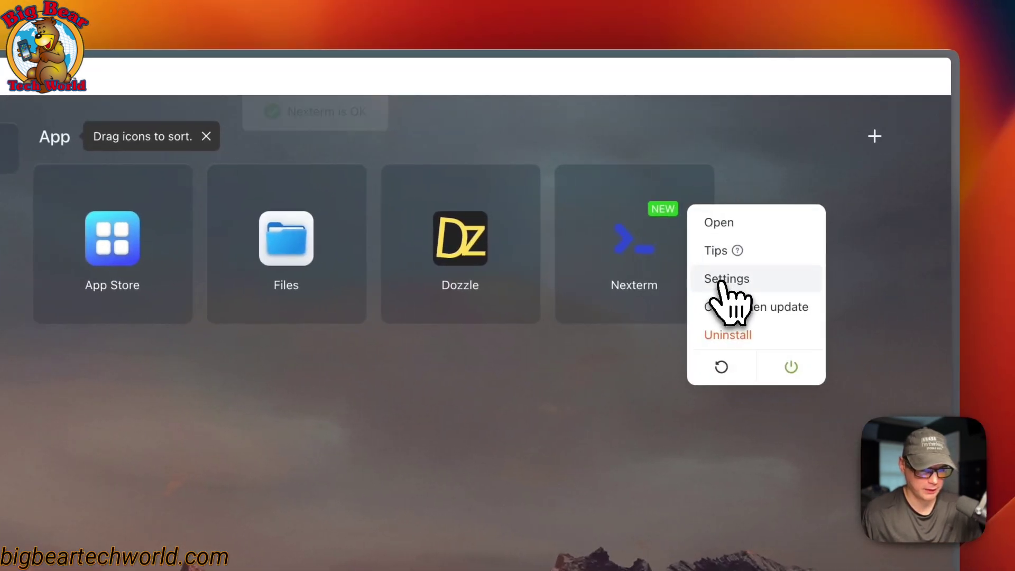
left_click(721, 252)
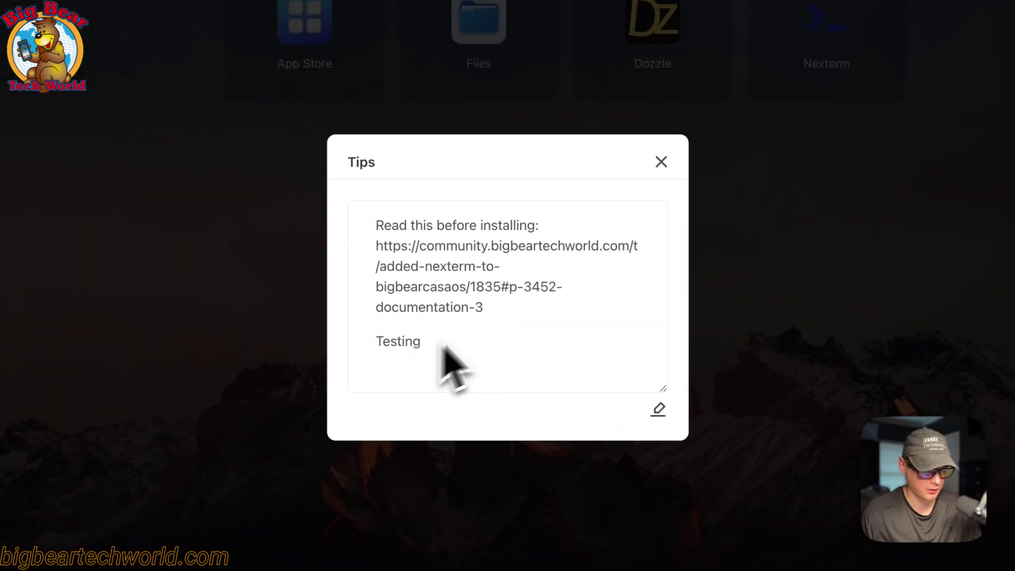
left_click(661, 162)
Open the big-bear-nexterm container settings and scroll through them.
left_click(725, 154)
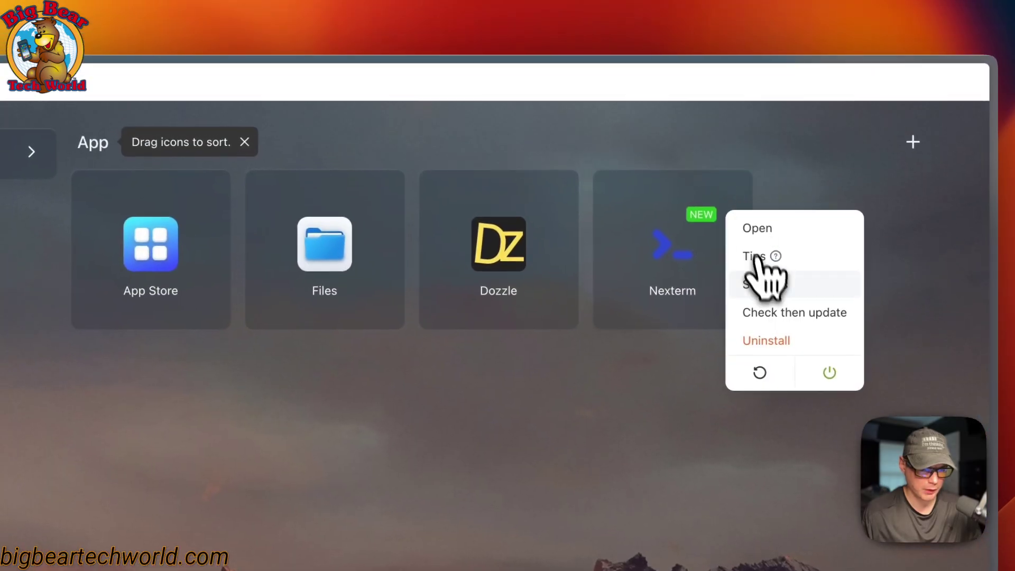
left_click(759, 280)
scroll(492, 307, "down", 10)
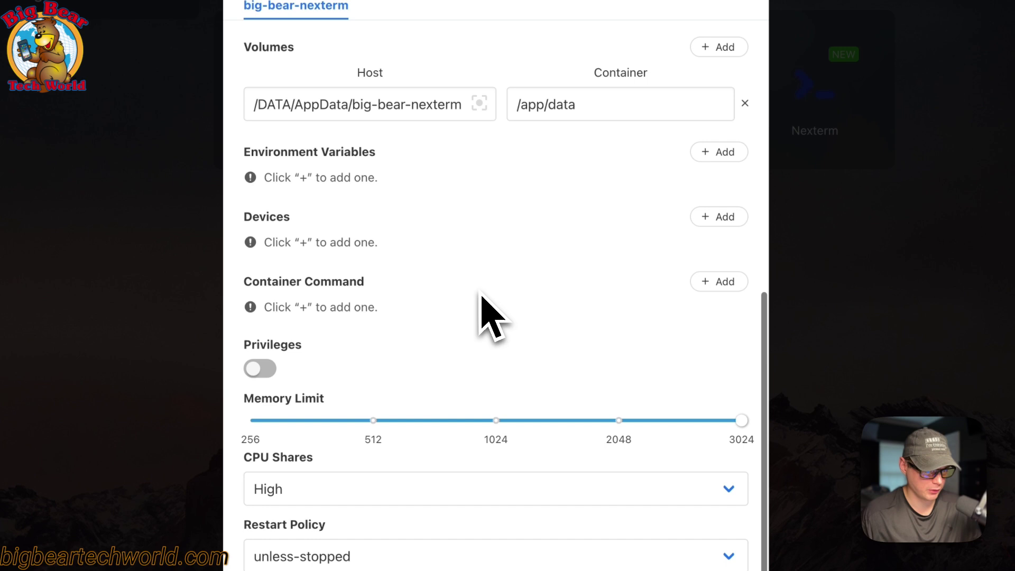
scroll(435, 272, "down", 5)
scroll(422, 264, "up", 8)
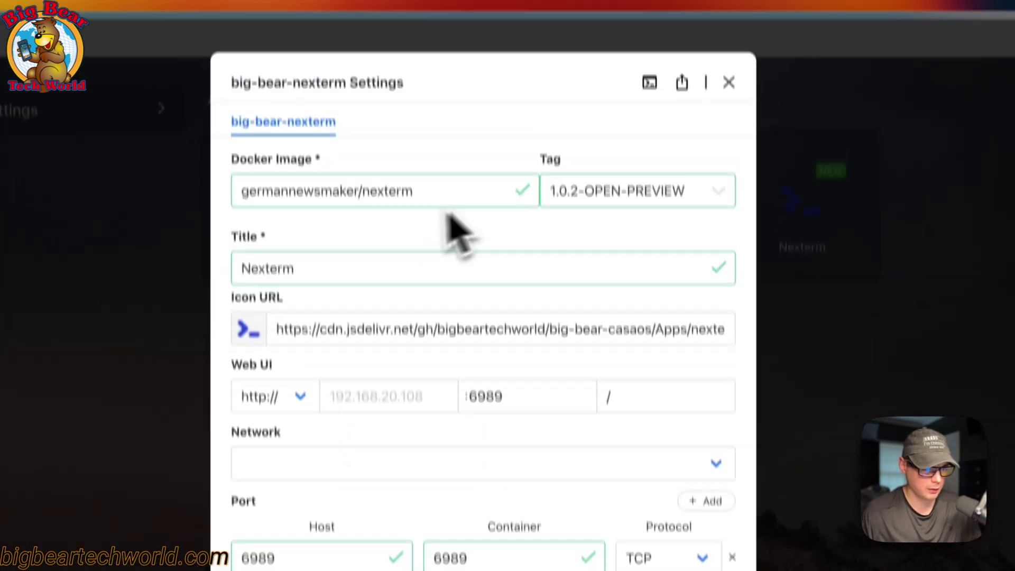
List /app in the container terminal, view the logs showing port 6989, then close settings.
left_click(650, 83)
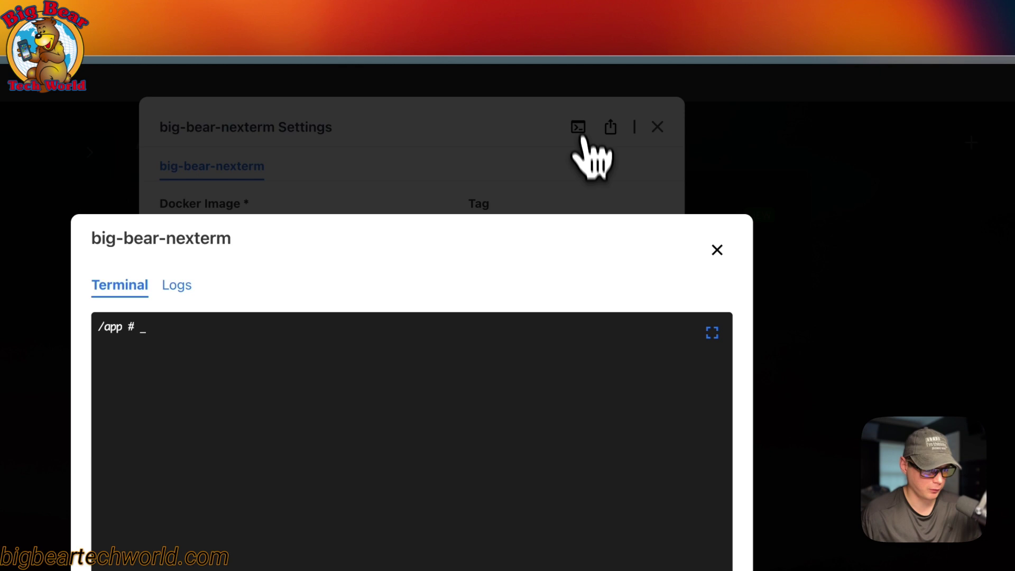
type("ls")
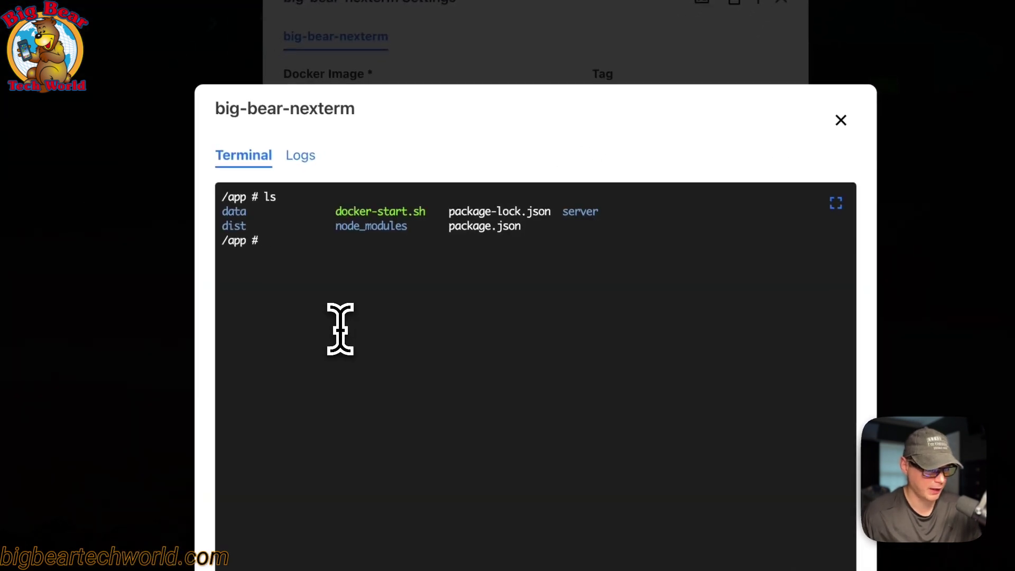
left_click(301, 155)
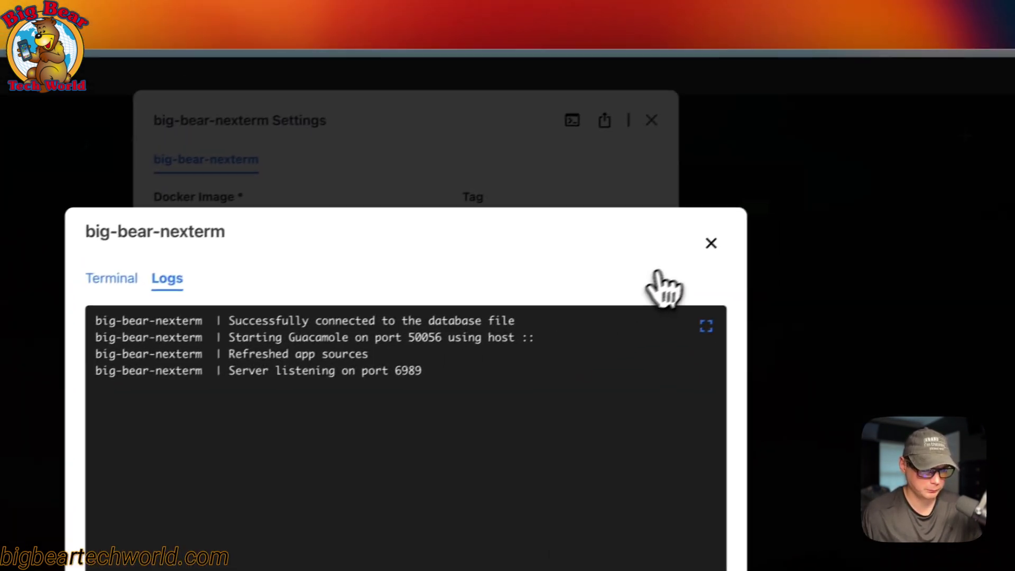
left_click(858, 190)
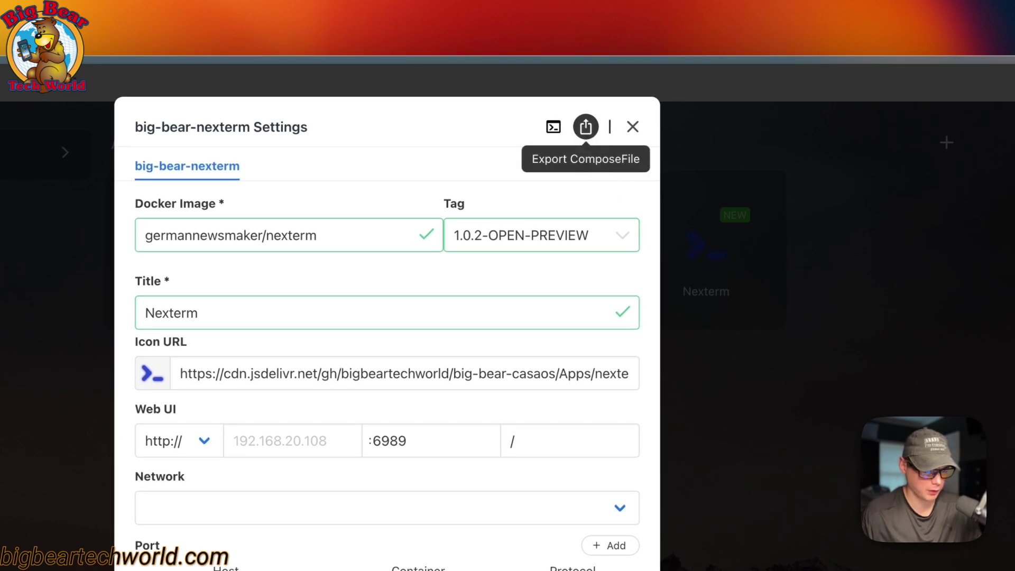
left_click(620, 127)
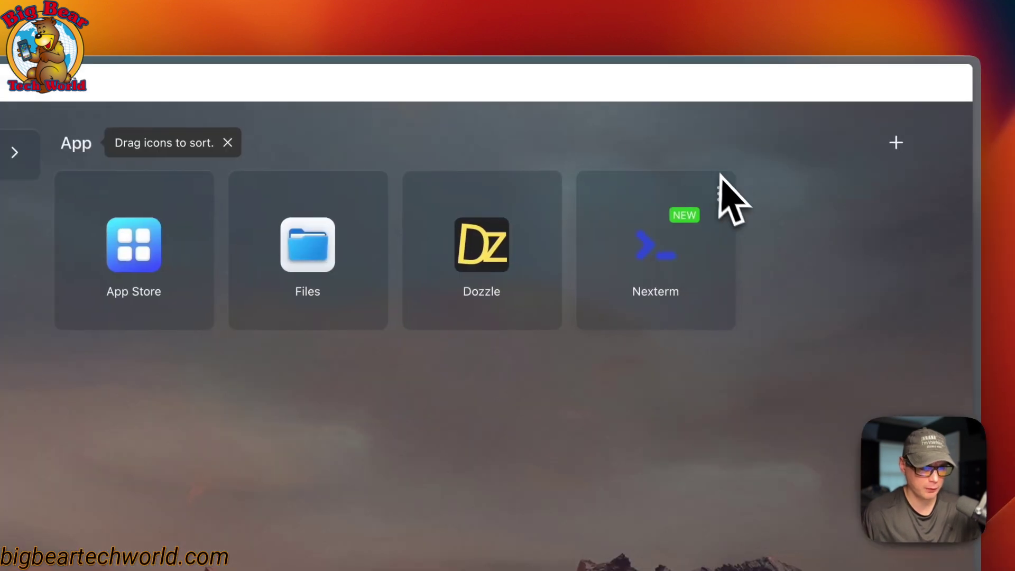
Run Check then update on Nexterm, confirming big-bear-nexterm is already up to date.
left_click(724, 192)
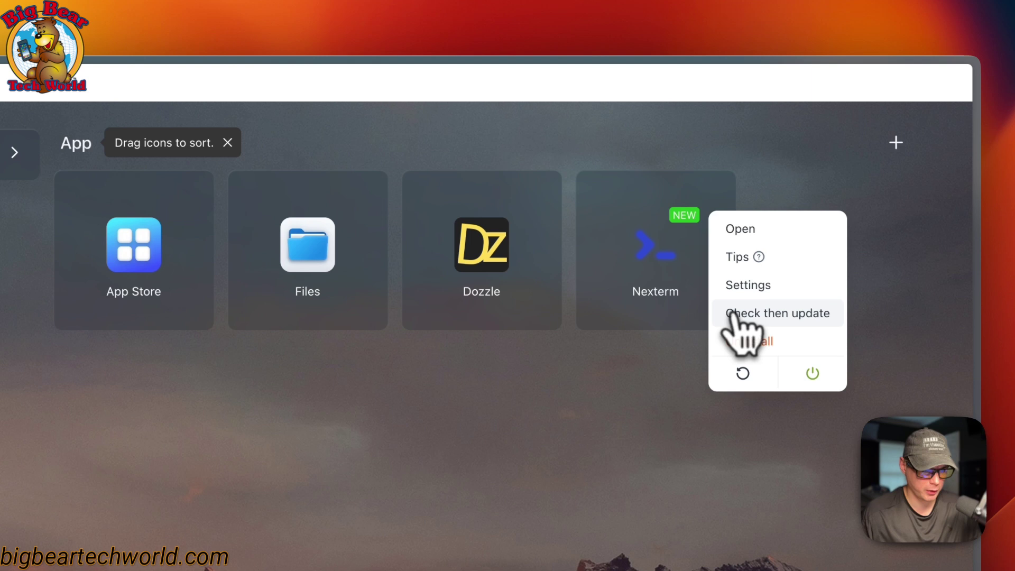
left_click(751, 316)
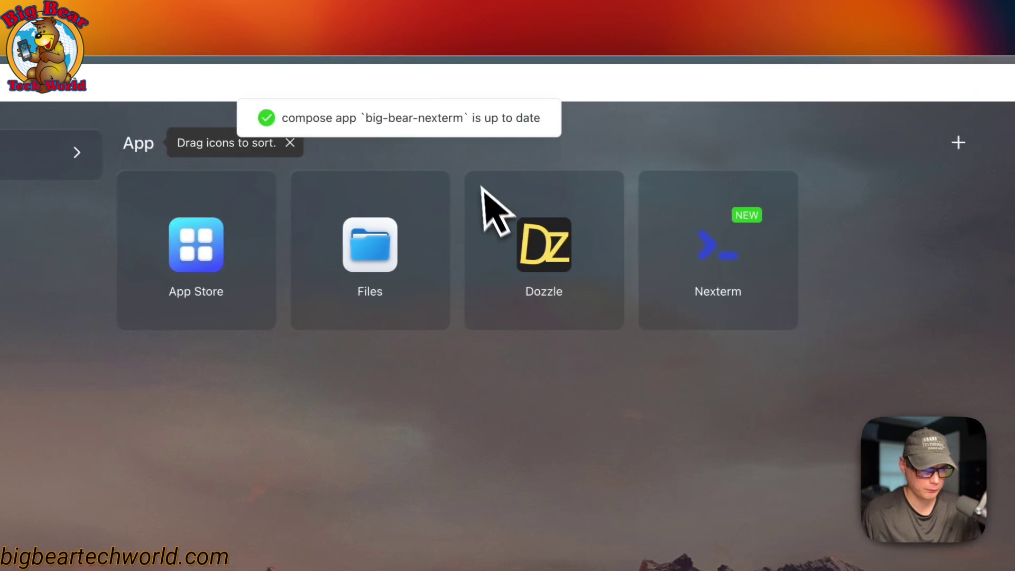
left_click(762, 190)
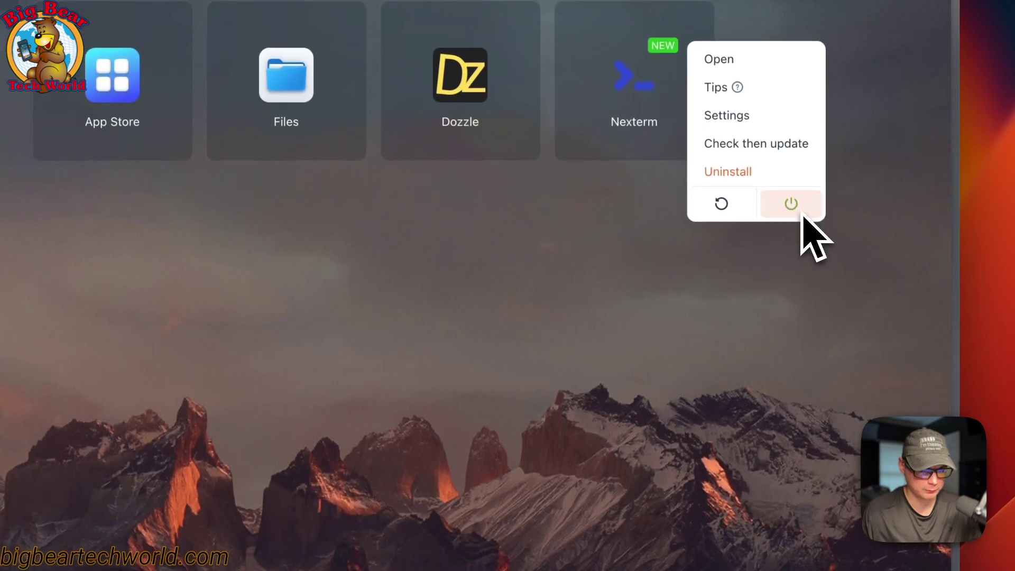
left_click(540, 519)
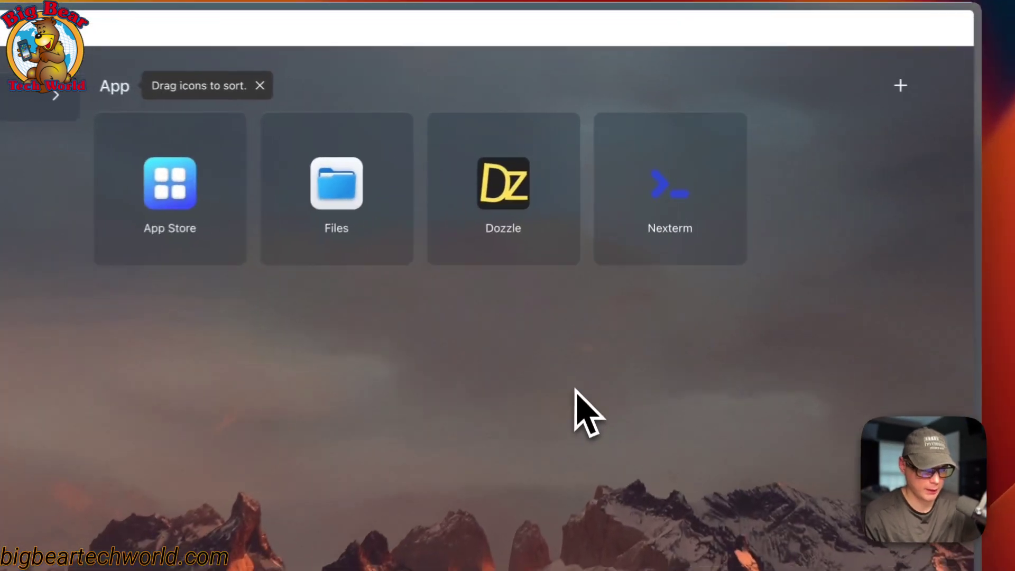
mouse_move(663, 177)
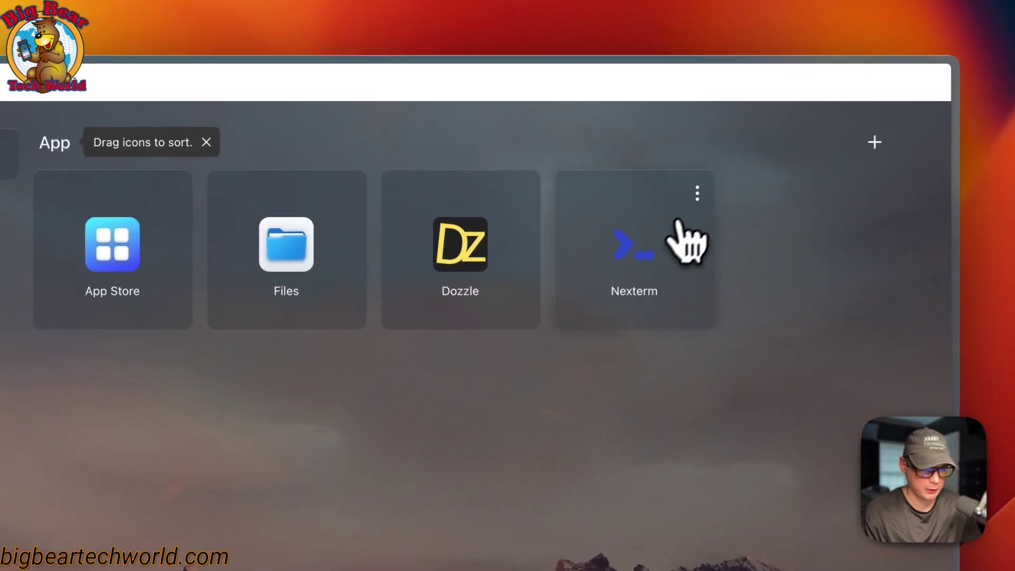
left_click(698, 193)
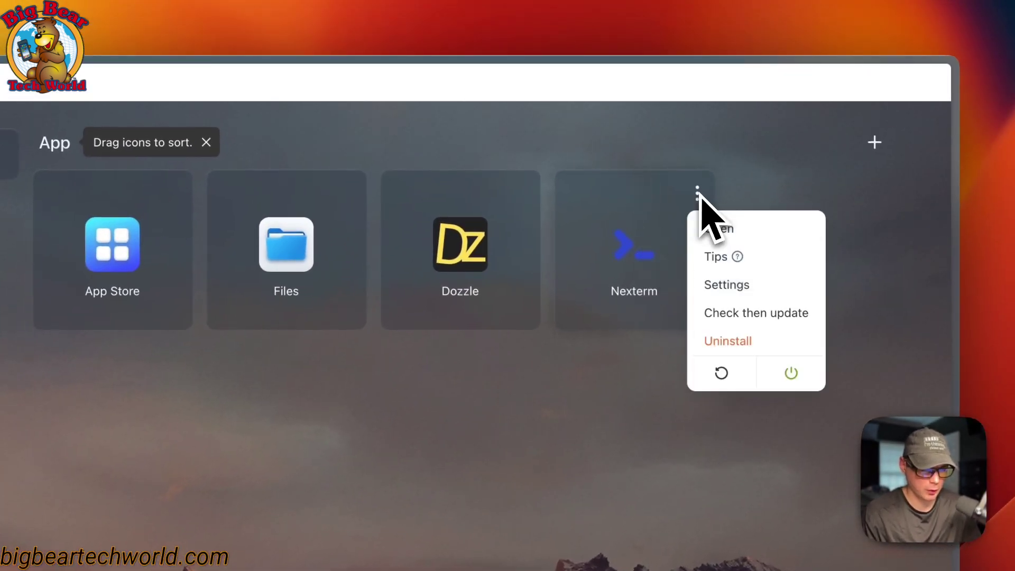
Open Nexterm and register an account with first name, last name, username and password.
left_click(635, 259)
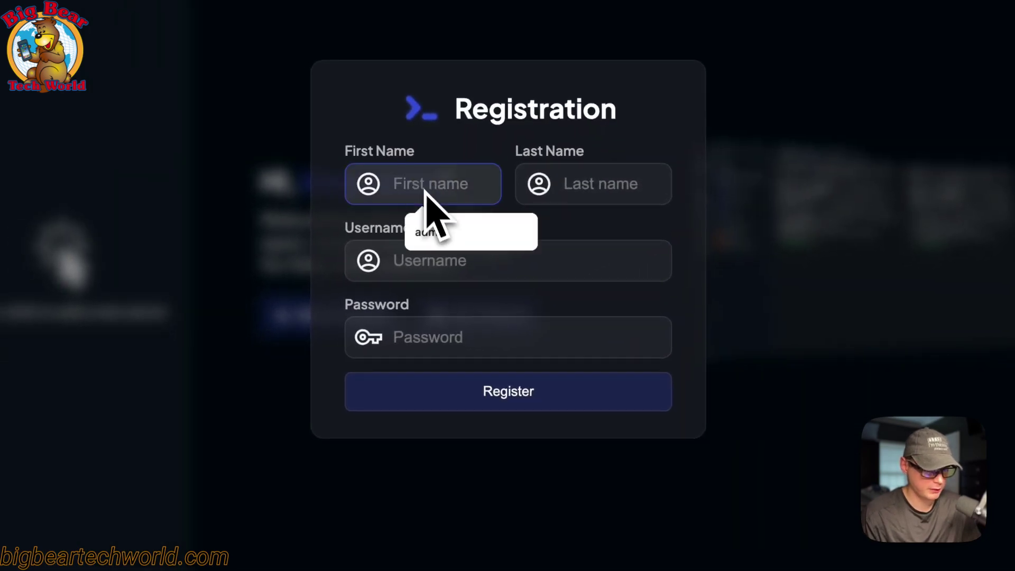
left_click(541, 185)
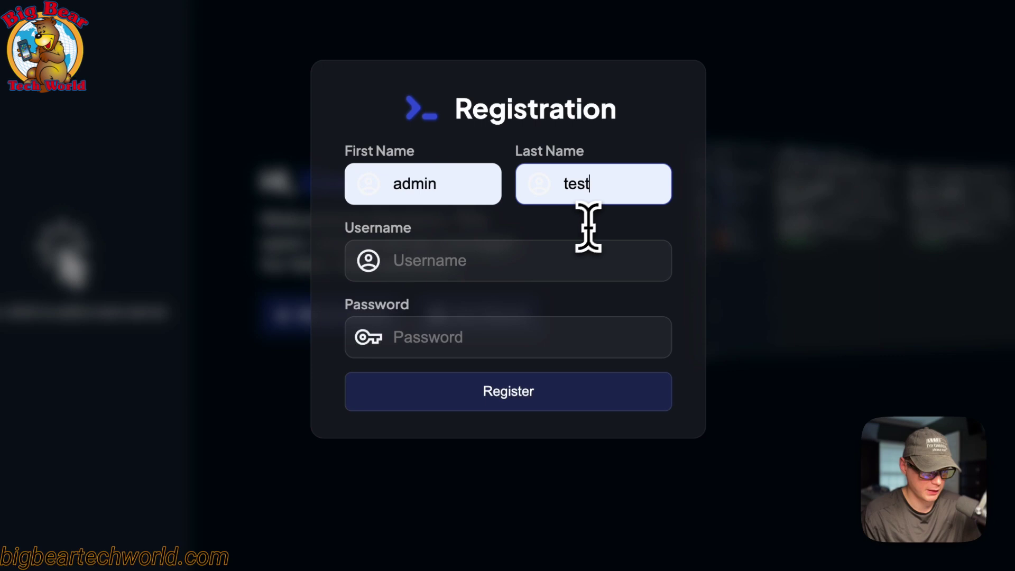
left_click(478, 257)
left_click(453, 333)
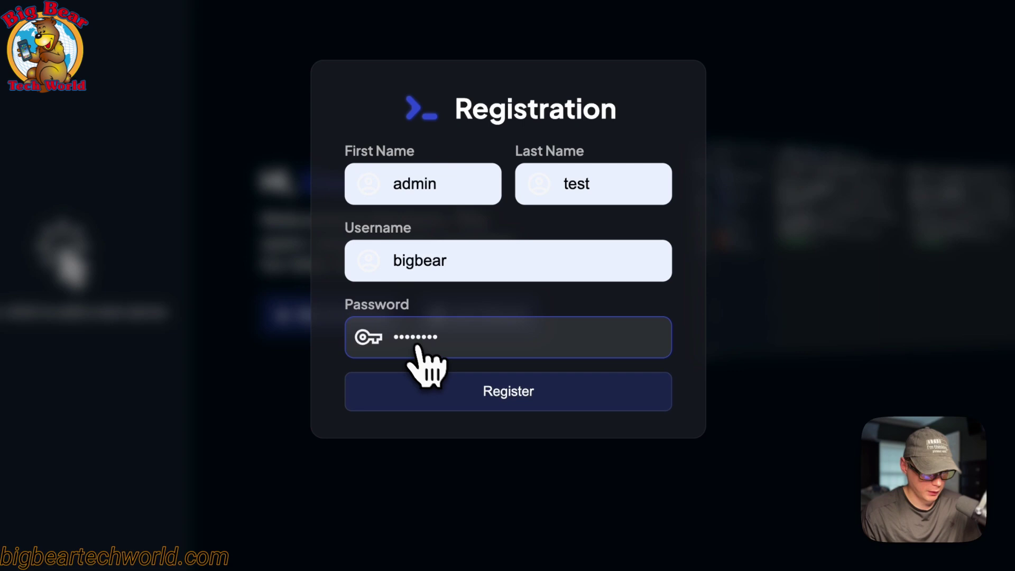
left_click(468, 405)
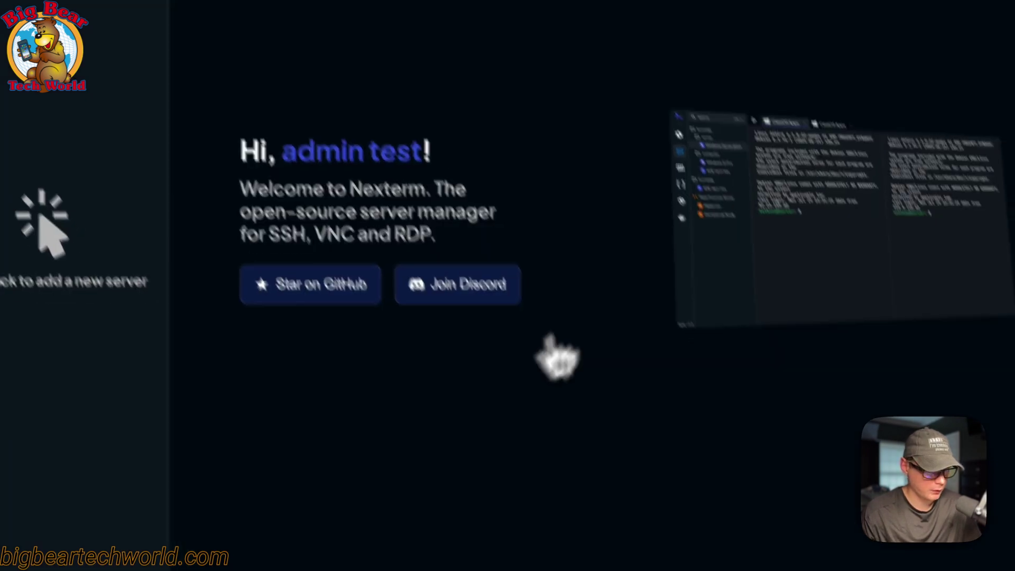
left_click(42, 38)
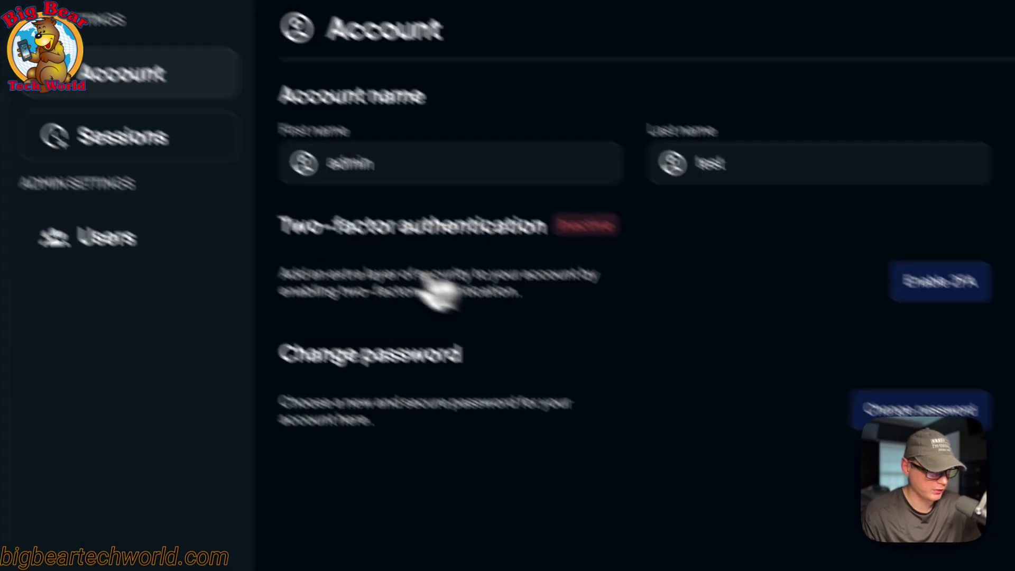
left_click(113, 137)
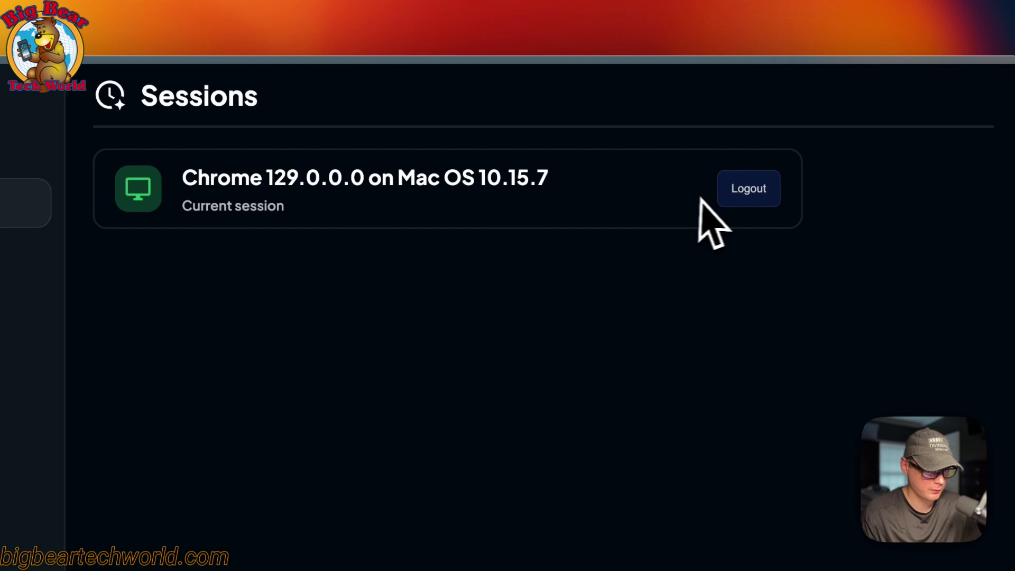
left_click(63, 304)
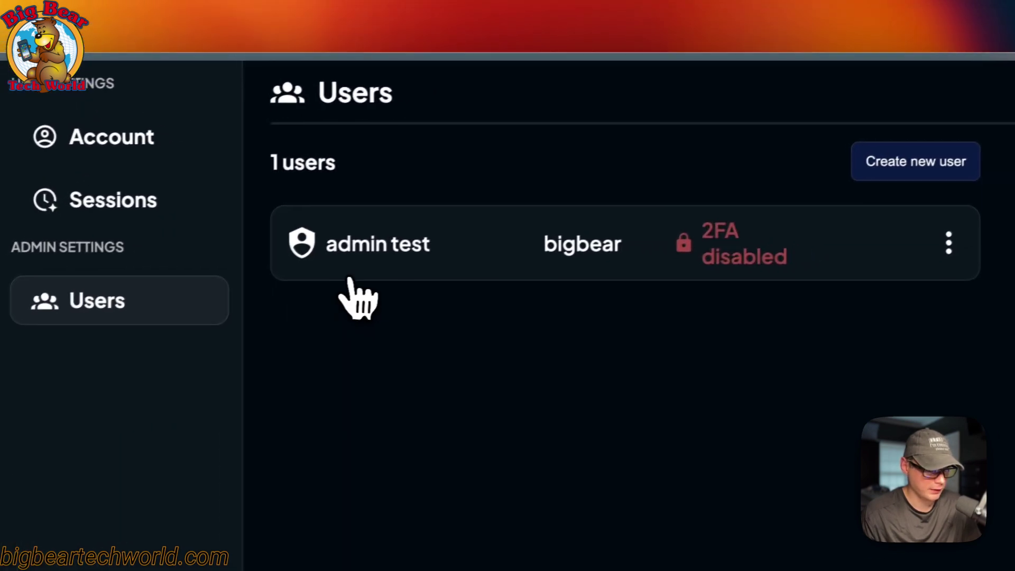
left_click(766, 246)
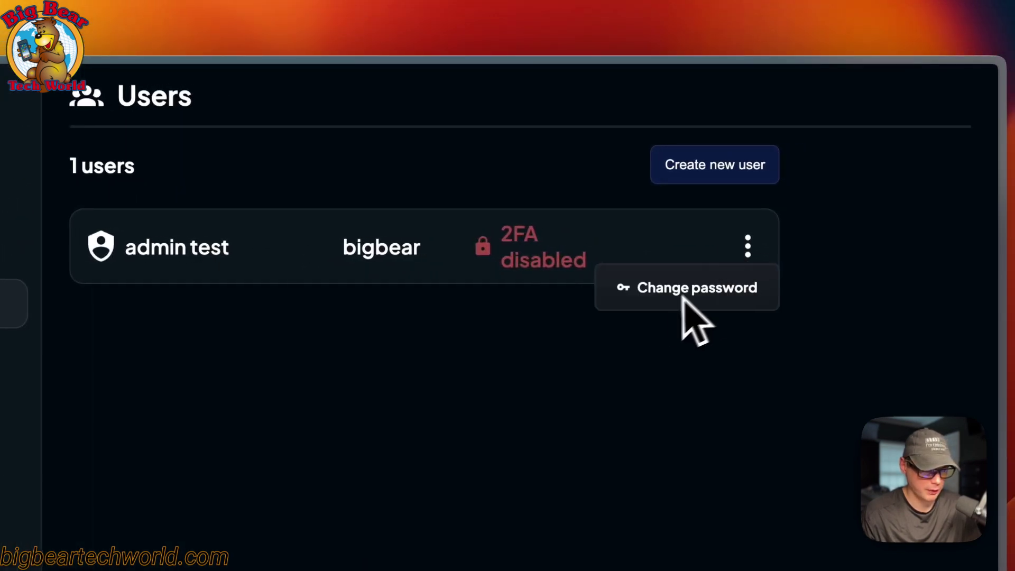
left_click(655, 296)
left_click(714, 164)
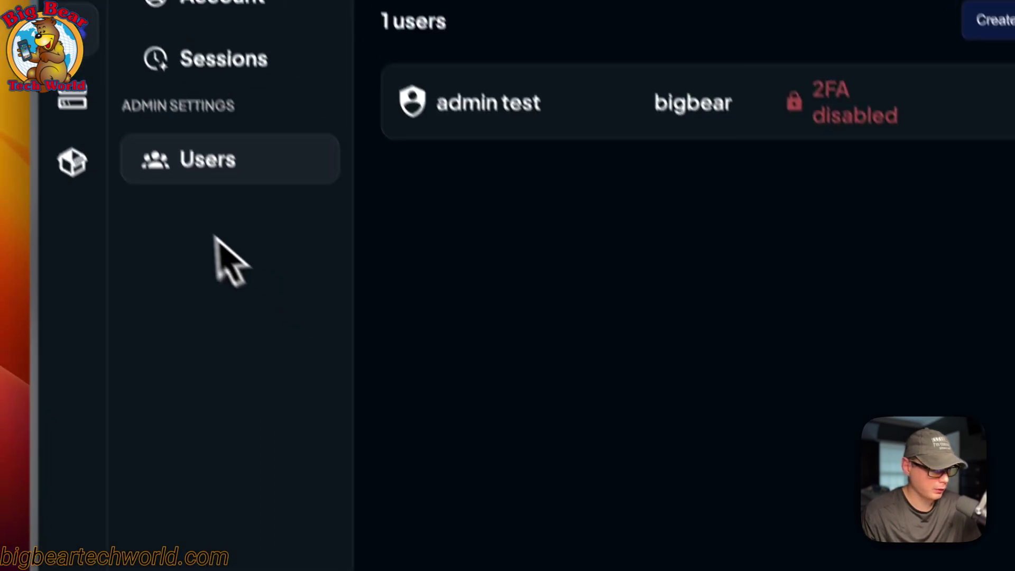
left_click(72, 95)
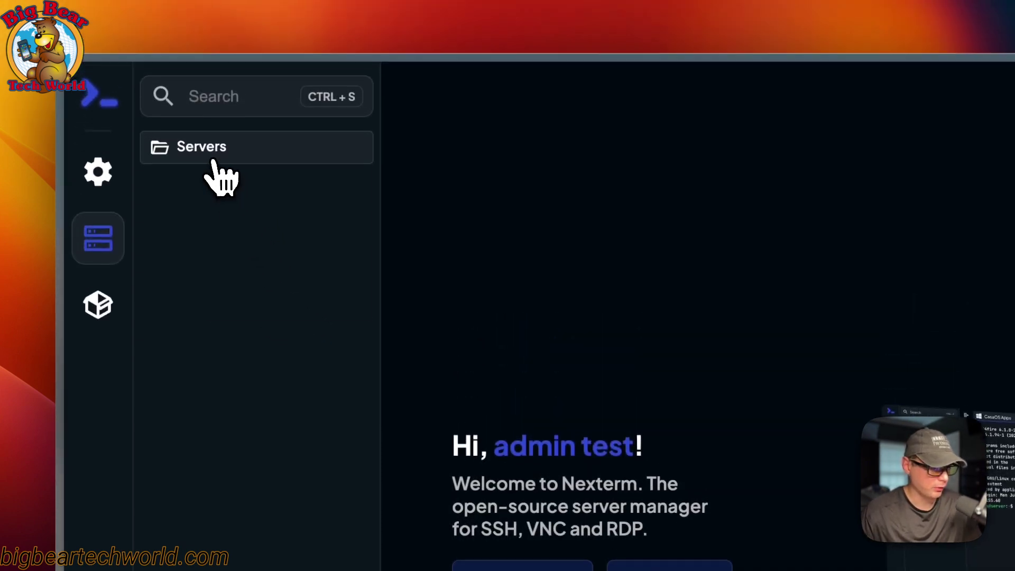
Create a server 'Testing Server' at 192.168.20.107, port 22, with default icon and SSH protocol.
right_click(211, 154)
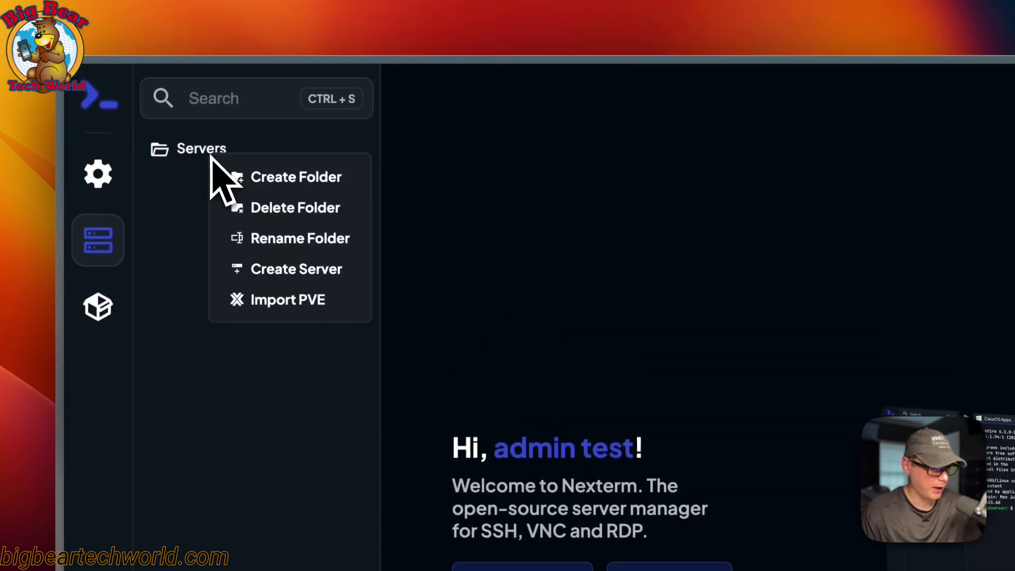
left_click(259, 270)
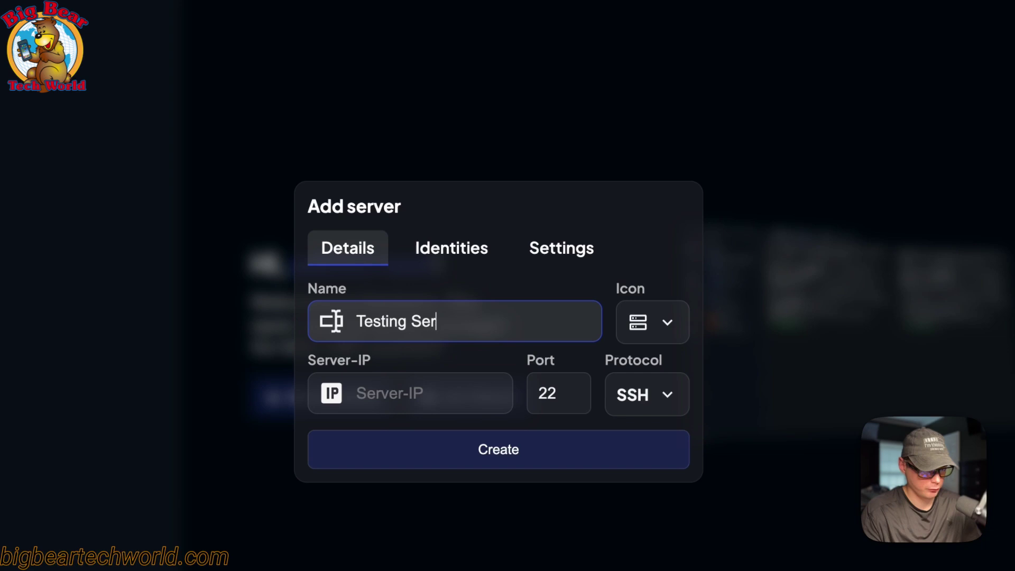
left_click(618, 340)
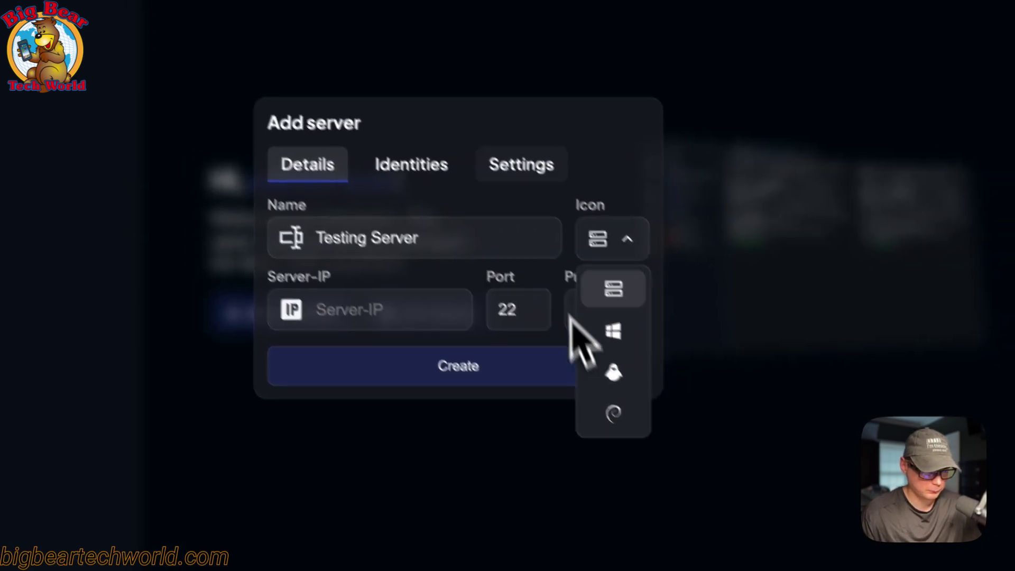
left_click(408, 202)
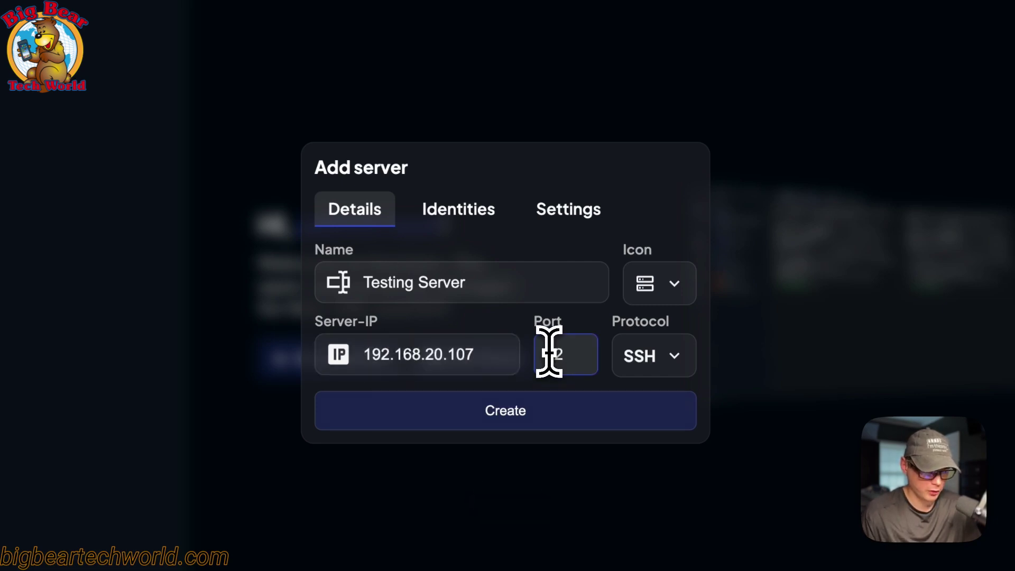
left_click(630, 363)
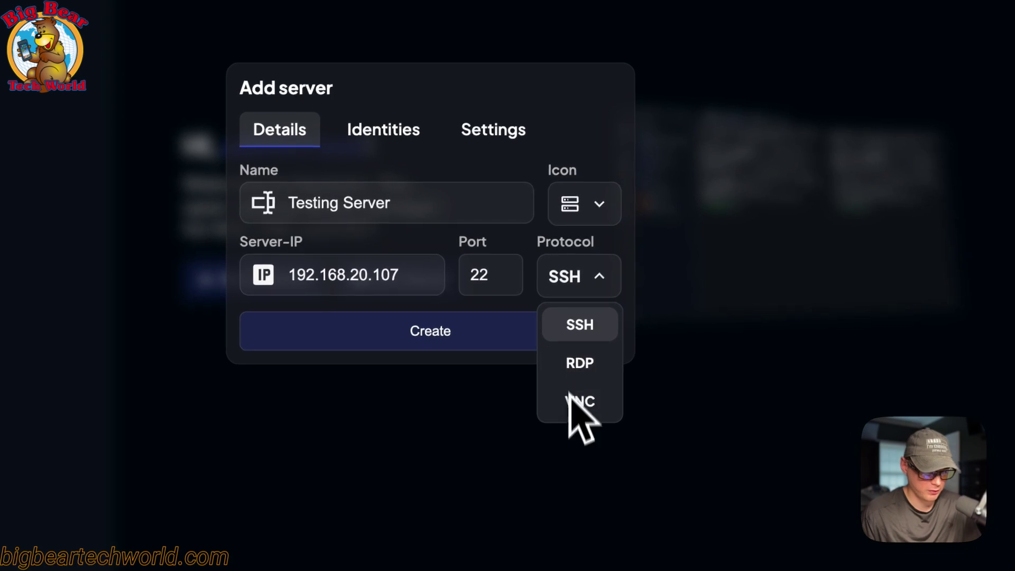
left_click(529, 159)
Give Testing Server a root login with password authentication and create it.
left_click(400, 129)
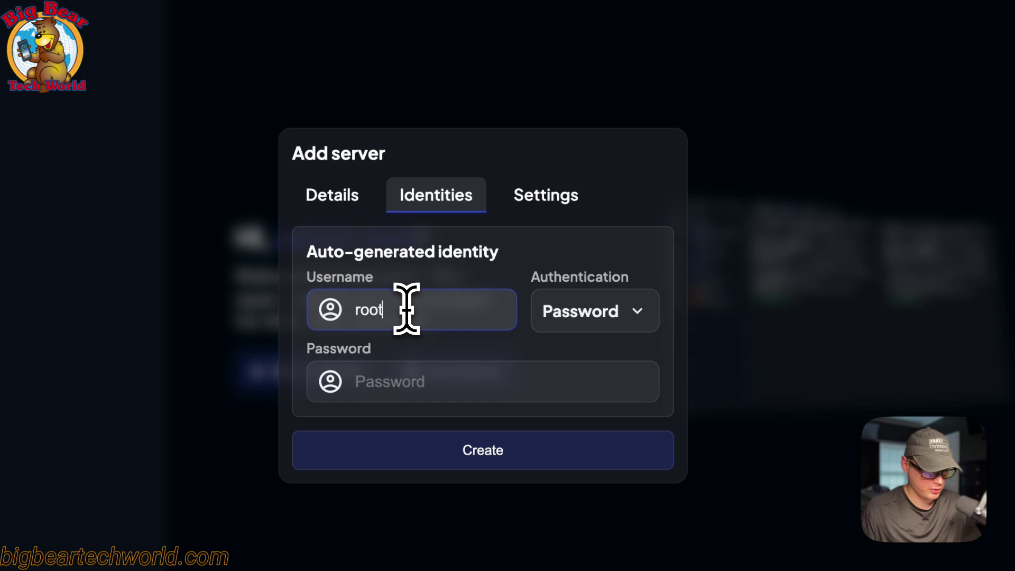
left_click(424, 384)
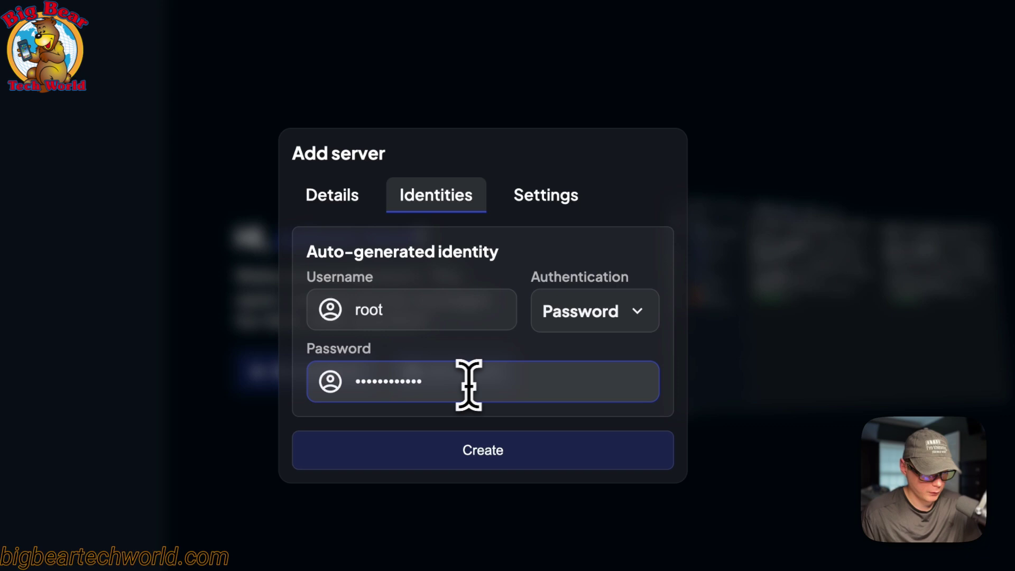
left_click(590, 320)
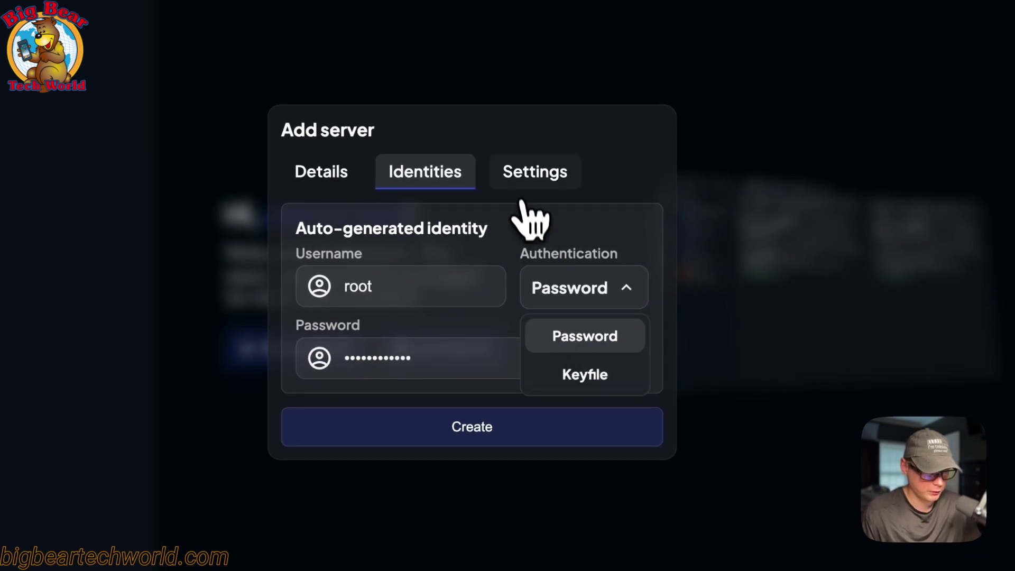
left_click(522, 180)
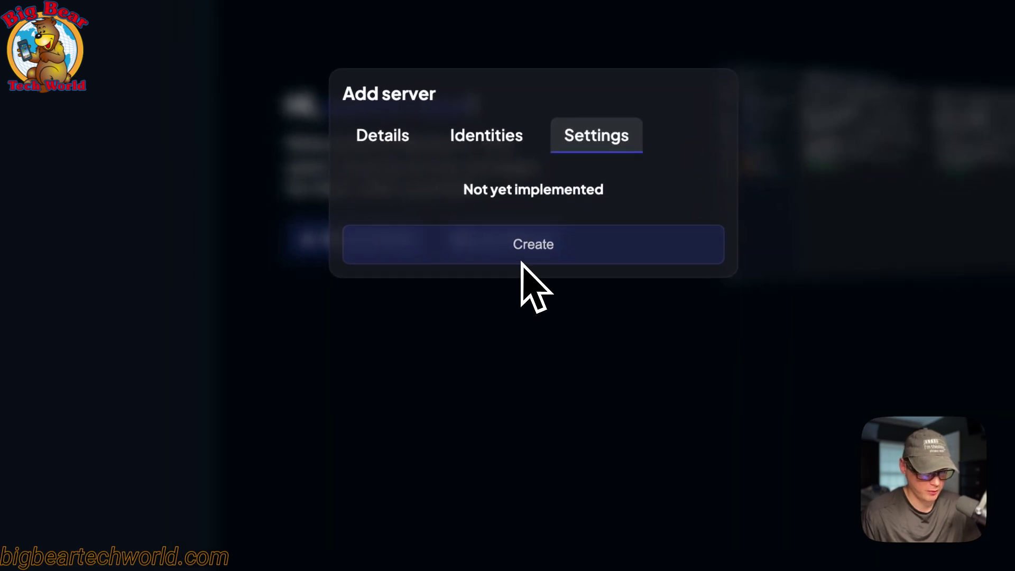
left_click(500, 235)
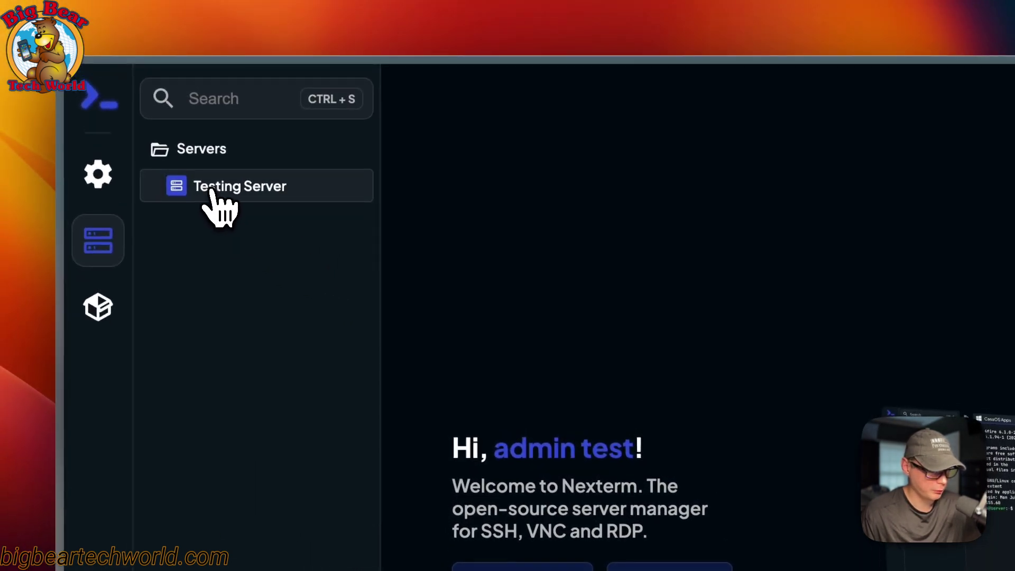
Connect to Testing Server in a terminal tab and run ls at the root prompt.
double_click(217, 196)
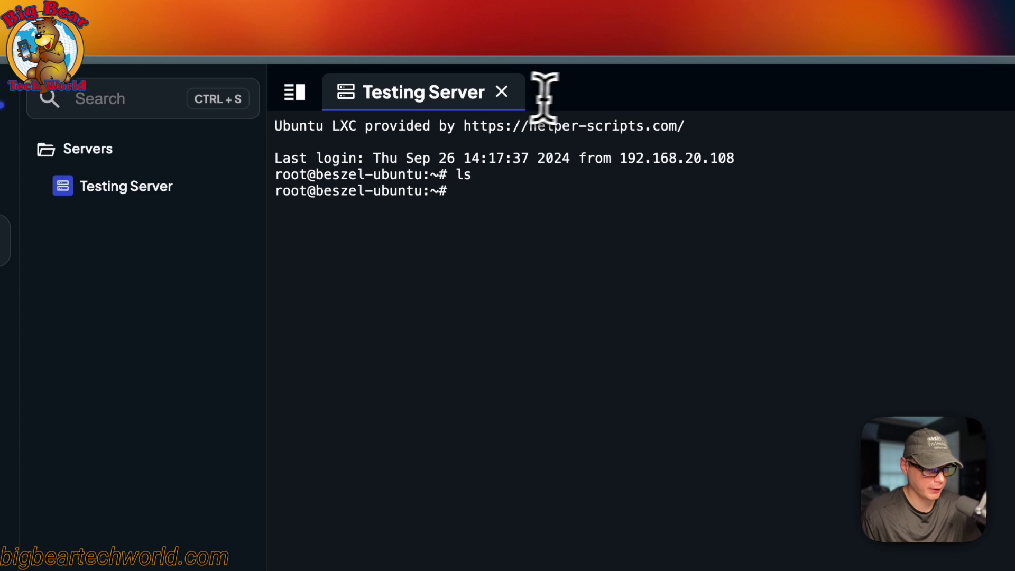
left_click(114, 103)
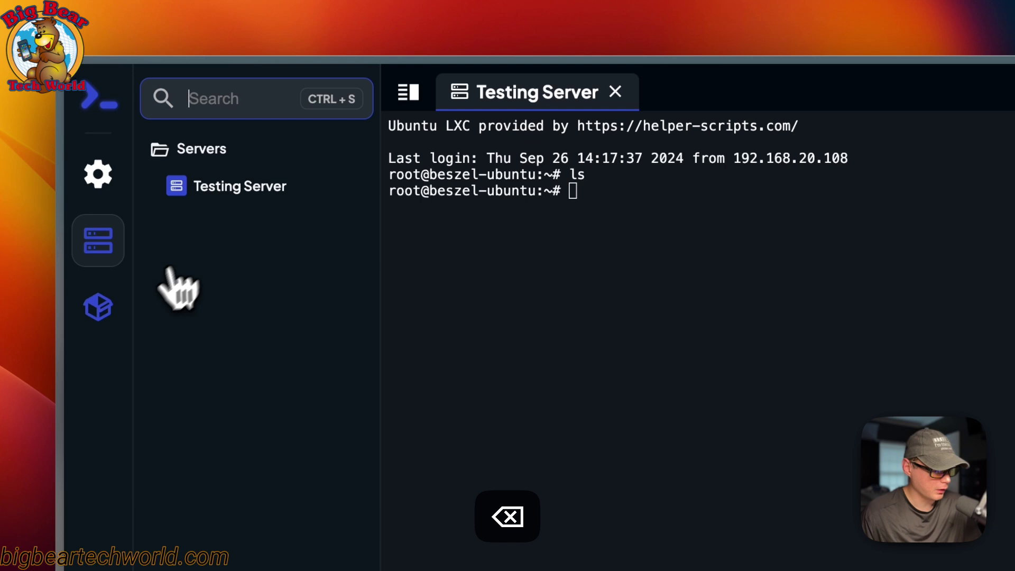
Open Nexterm's App Store and review its configured app sources.
left_click(99, 307)
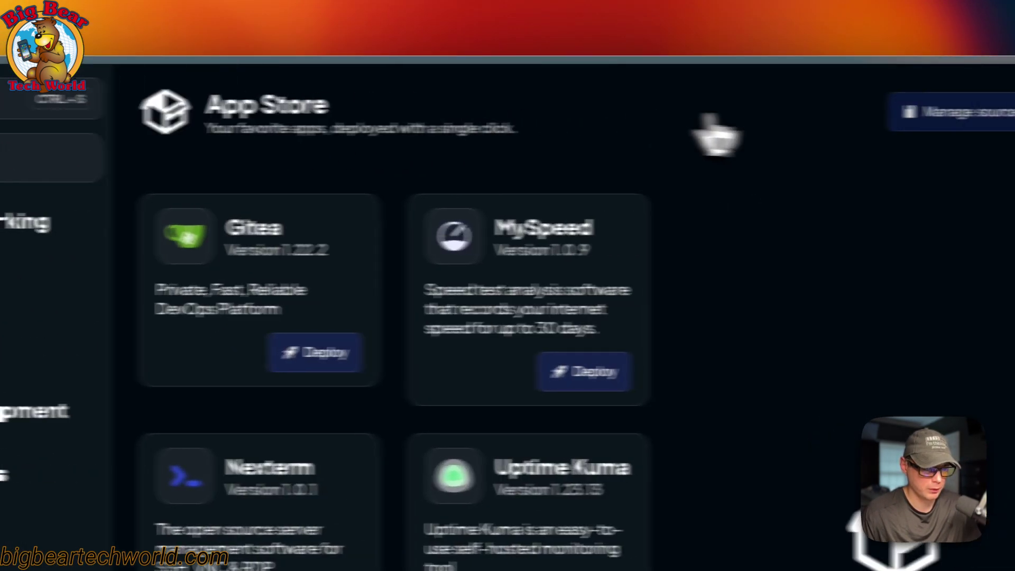
left_click(952, 109)
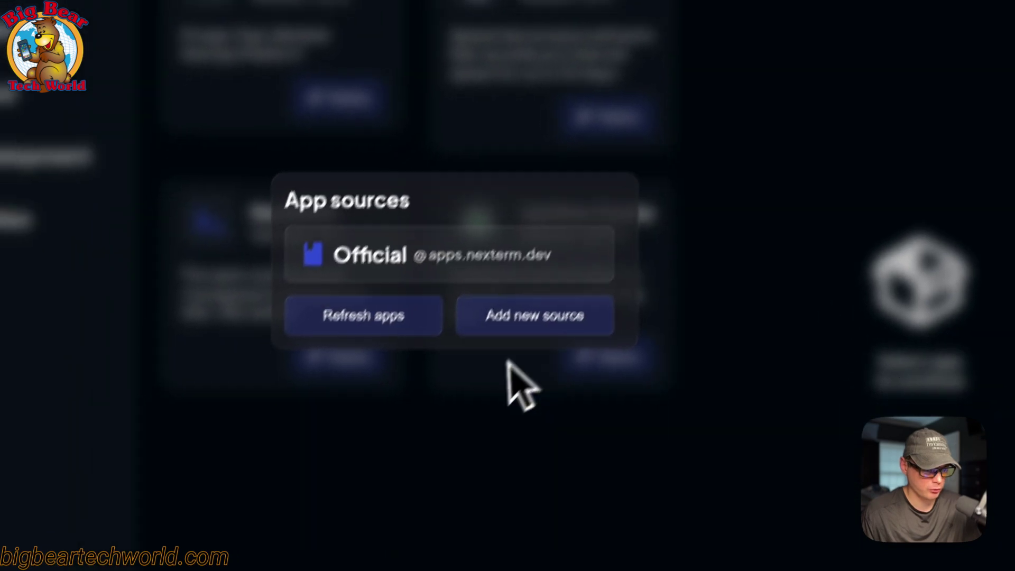
left_click(454, 488)
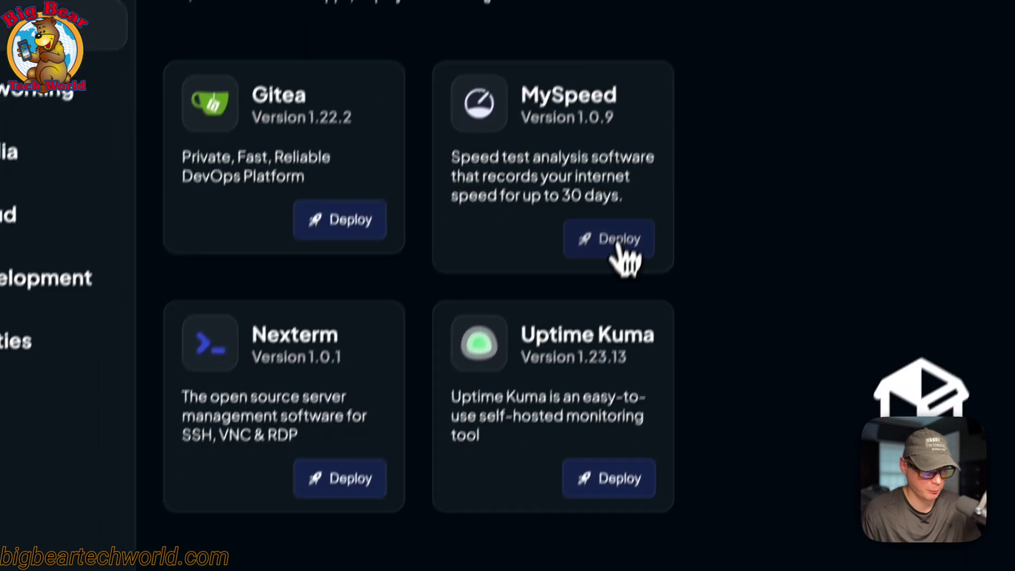
Deploy MySpeed onto Testing Server and confirm the installation log reports finished.
left_click(575, 350)
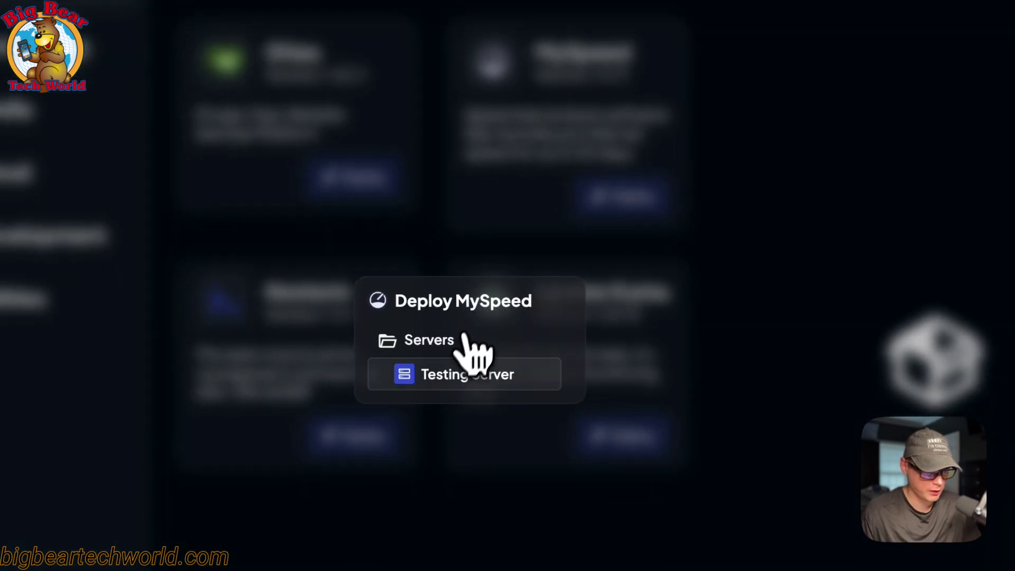
left_click(453, 378)
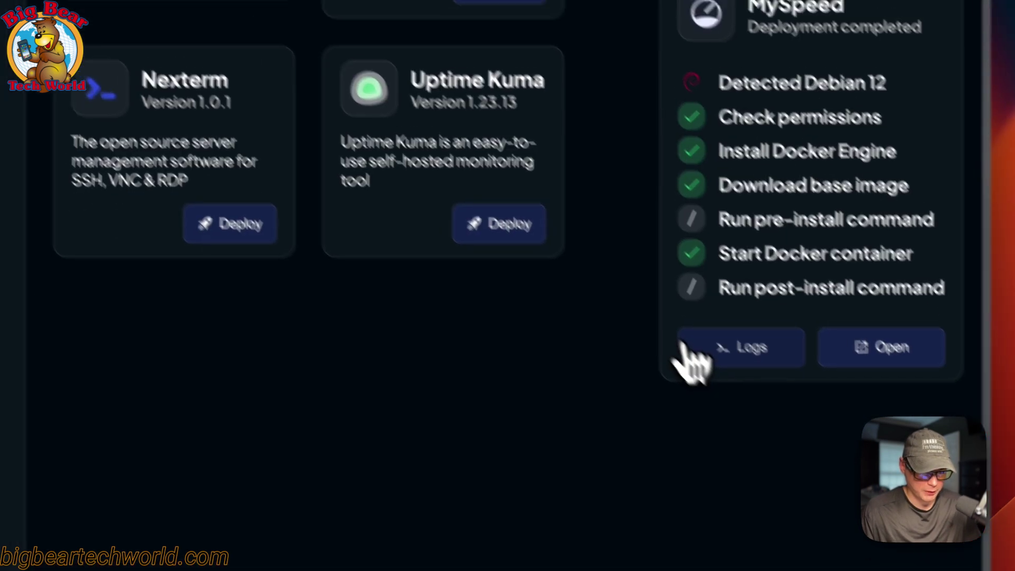
left_click(665, 456)
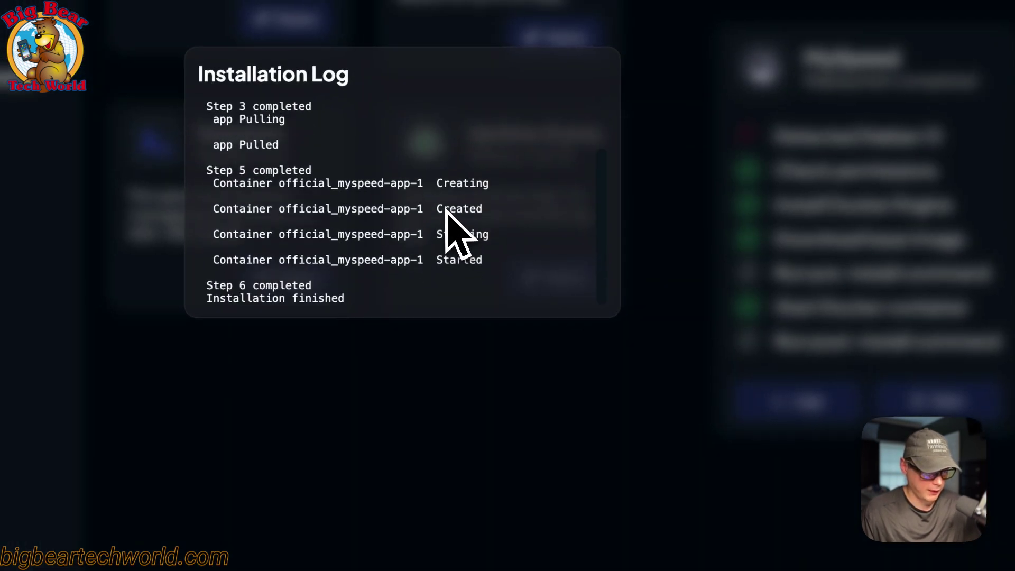
scroll(447, 232, "up", 3)
left_click(479, 365)
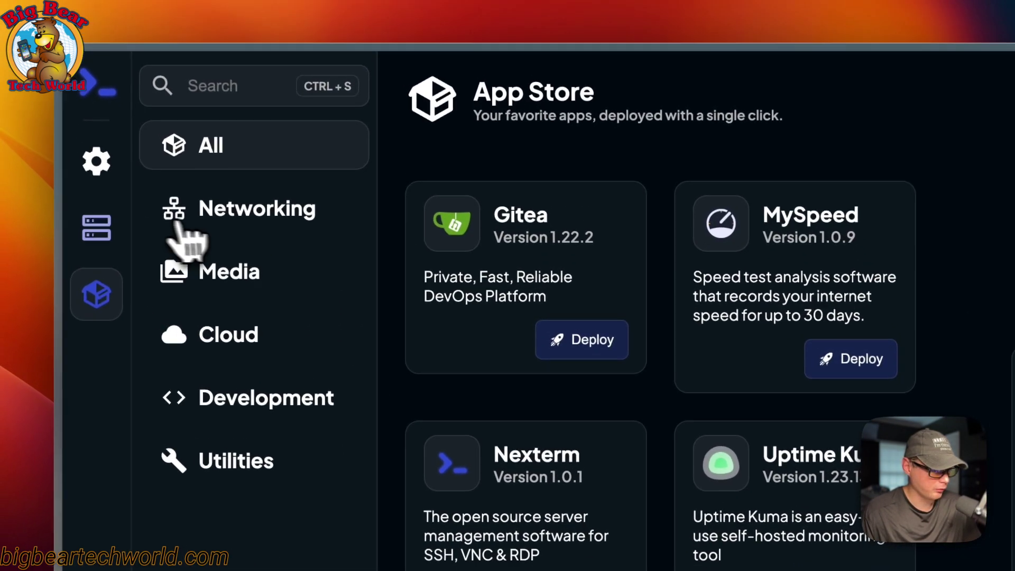
Run docker ps -a on Testing Server and confirm the official_myspeed-app-1 container on port 5216.
left_click(79, 191)
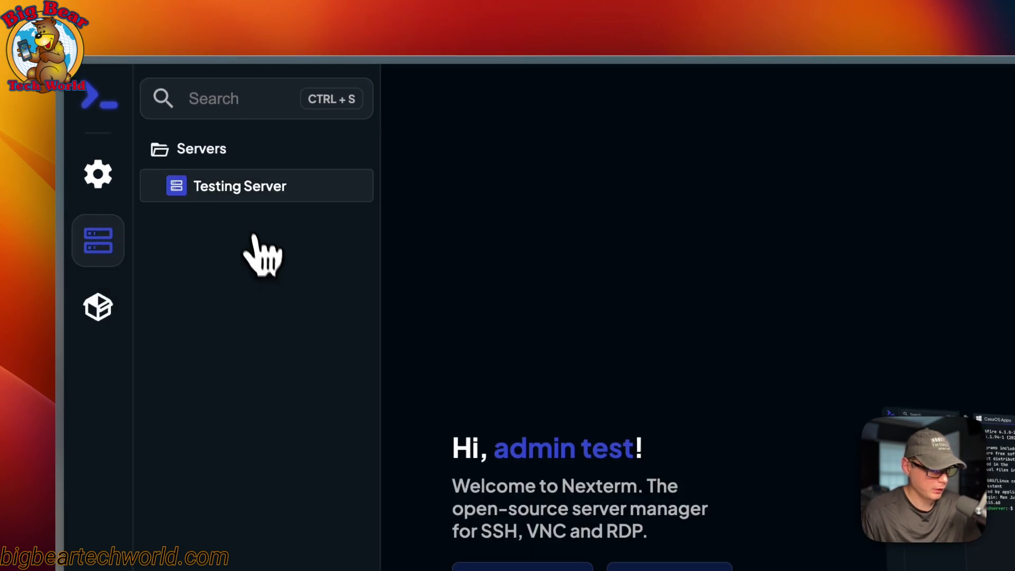
left_click(243, 194)
type("docker ps -a")
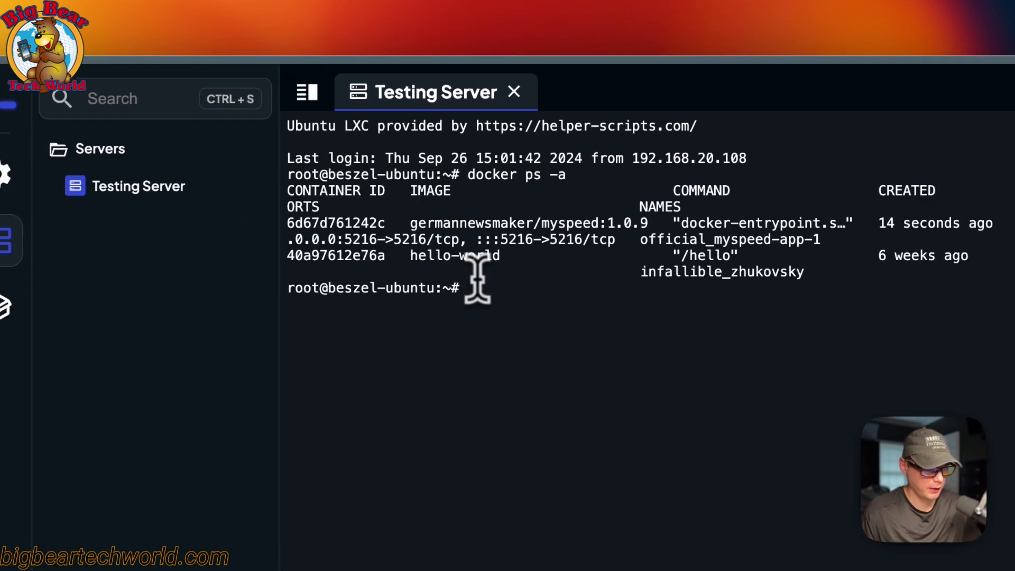
left_click_drag(300, 225, 805, 239)
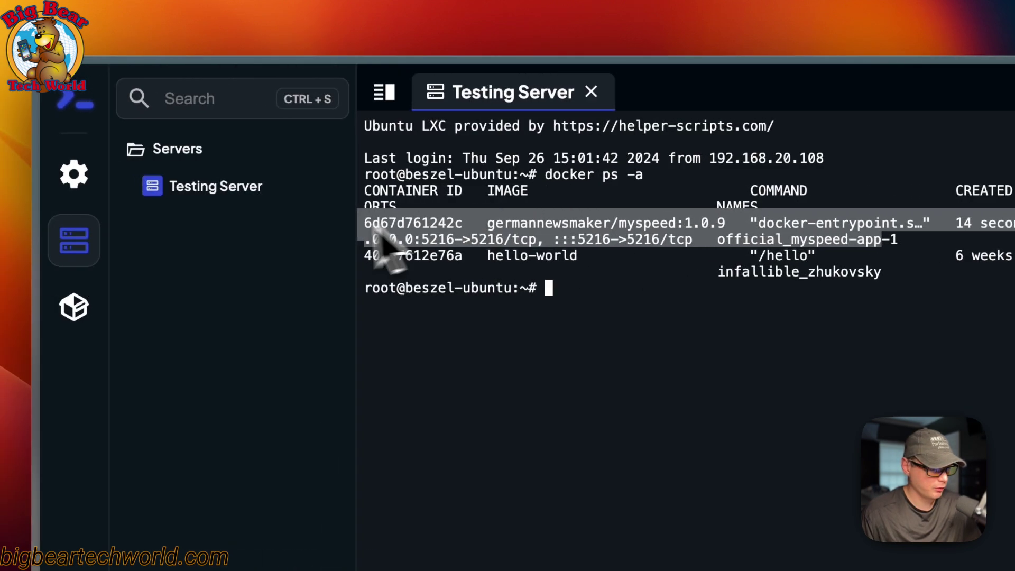
left_click(97, 307)
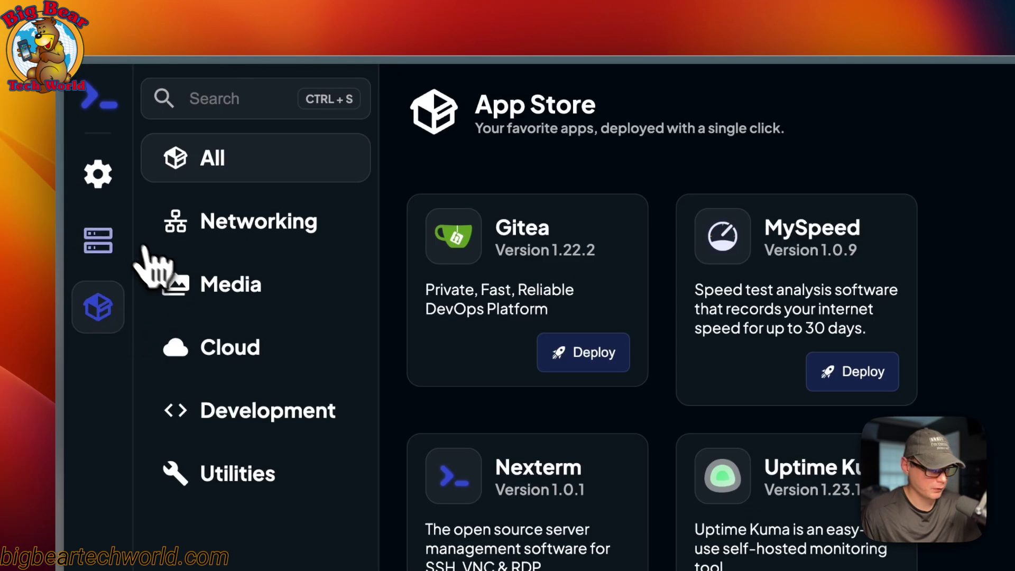
left_click(102, 241)
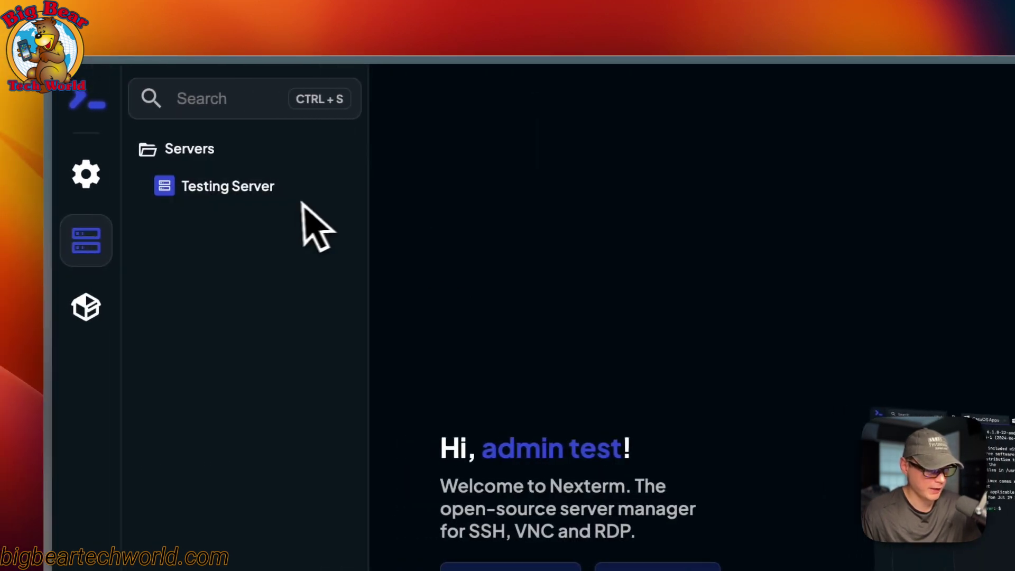
left_click(103, 304)
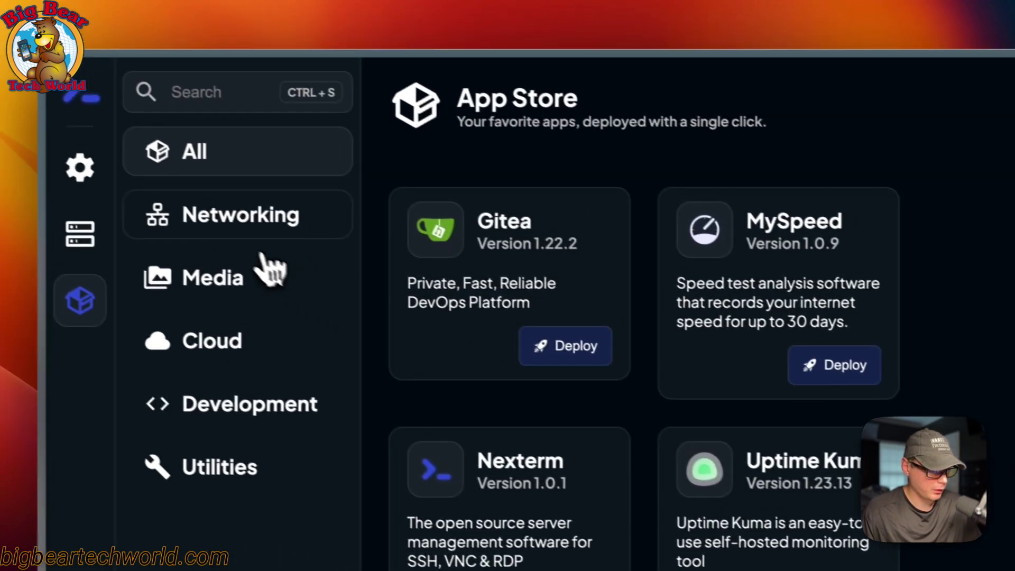
left_click(263, 236)
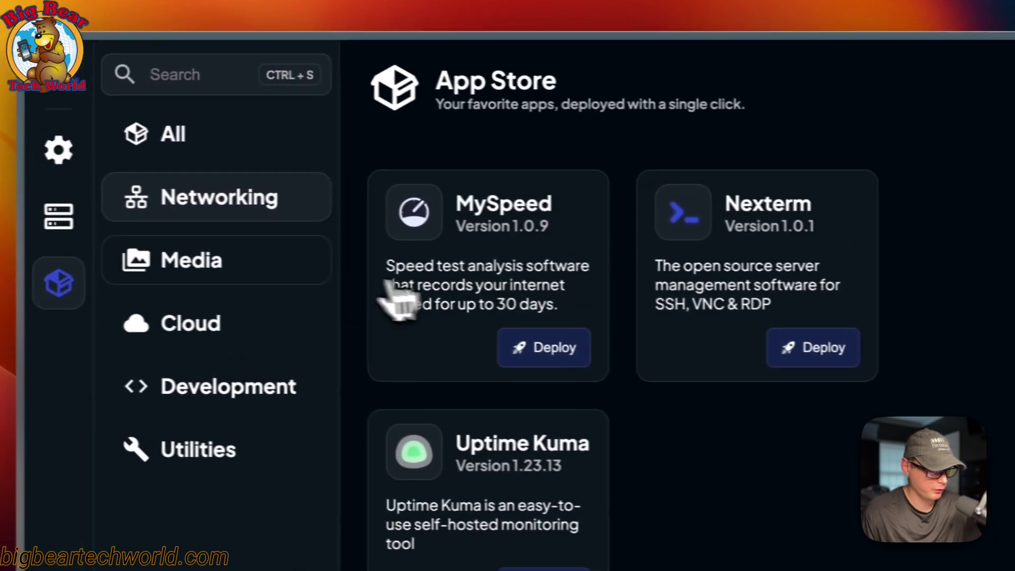
left_click(250, 294)
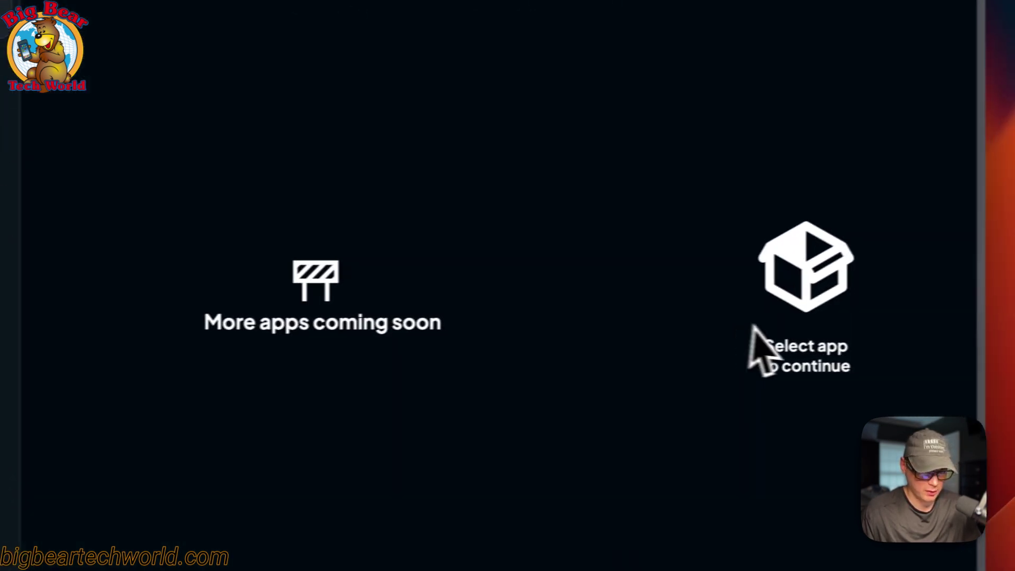
left_click(0, 108)
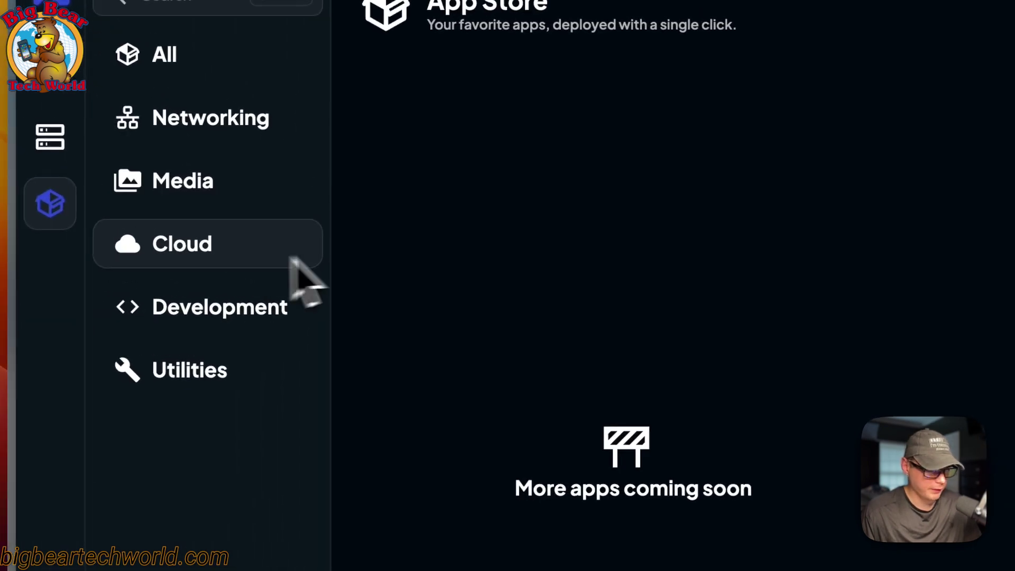
left_click(56, 139)
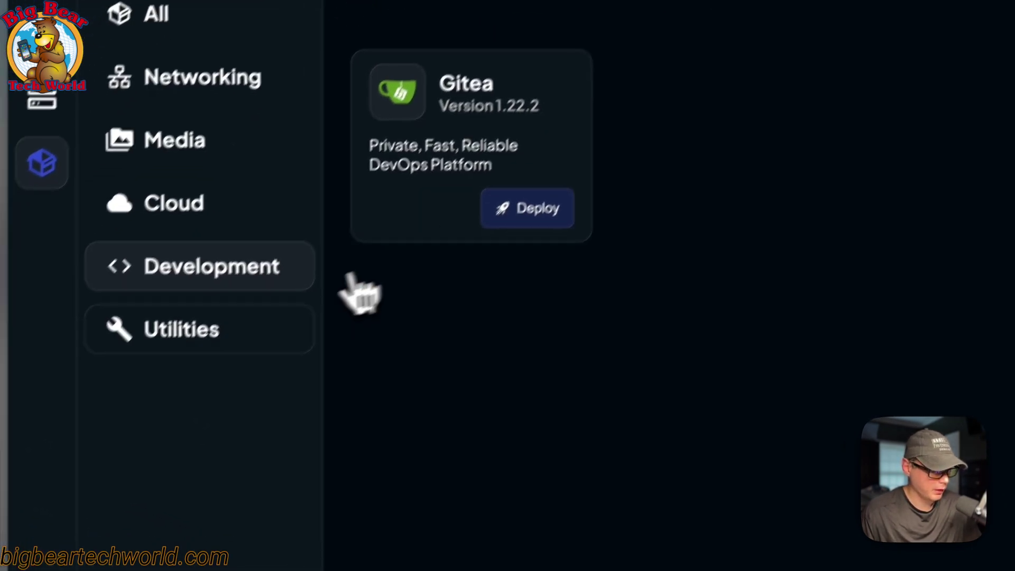
left_click(187, 359)
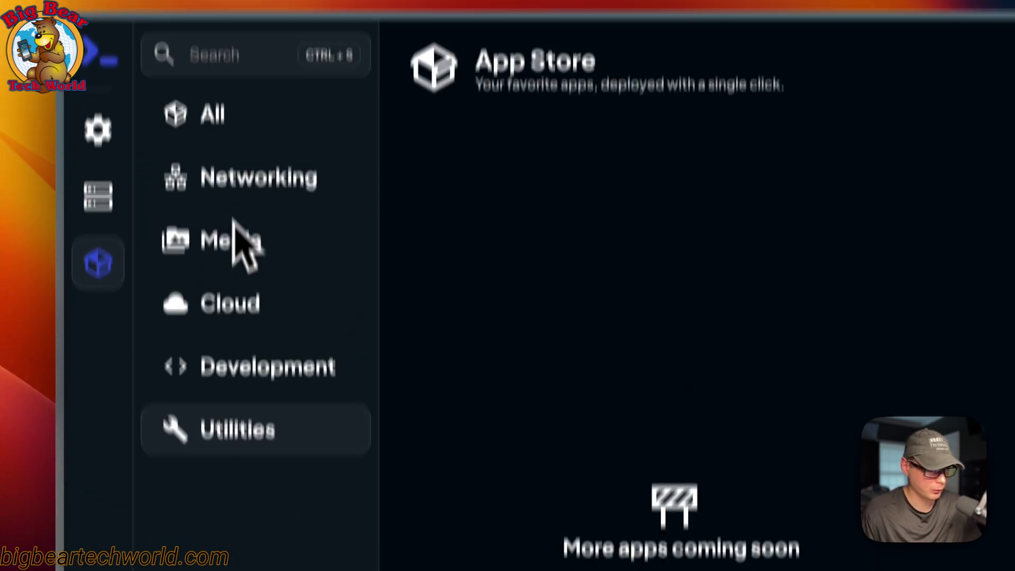
left_click(280, 415)
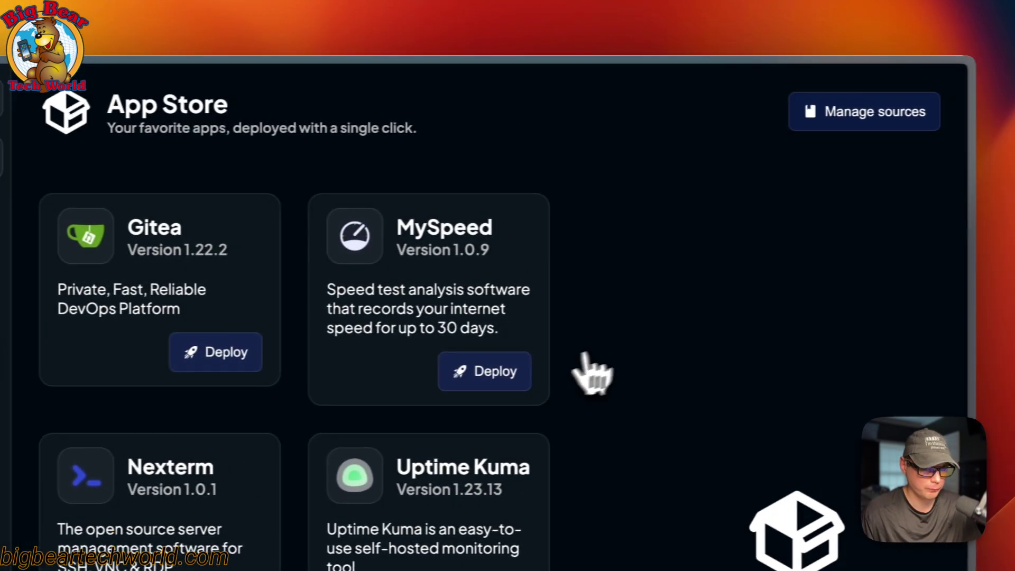
Look at the App Store's configured sources and the add-new-source form, then close it.
left_click(978, 108)
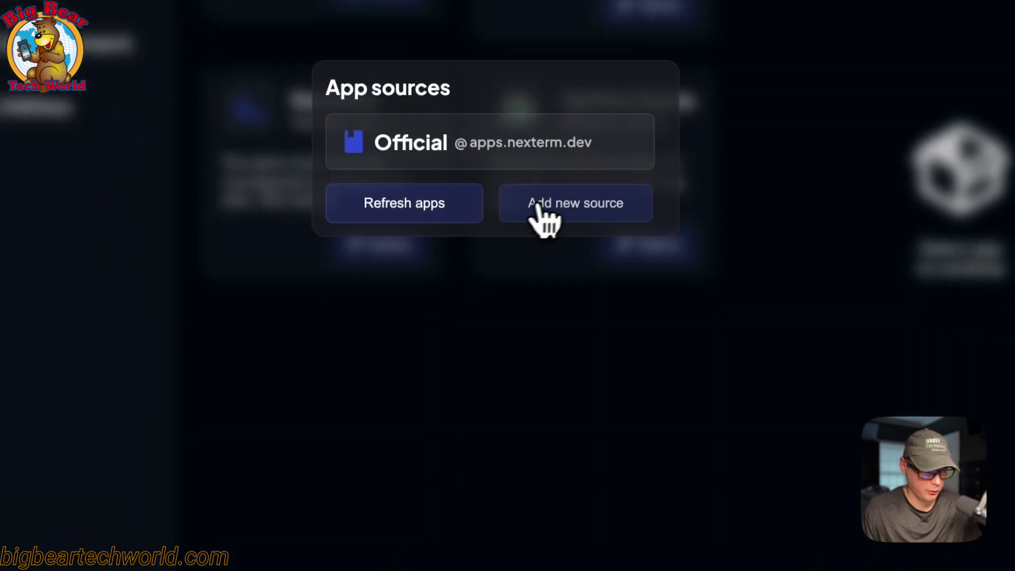
left_click(466, 427)
scroll(545, 198, "down", 2)
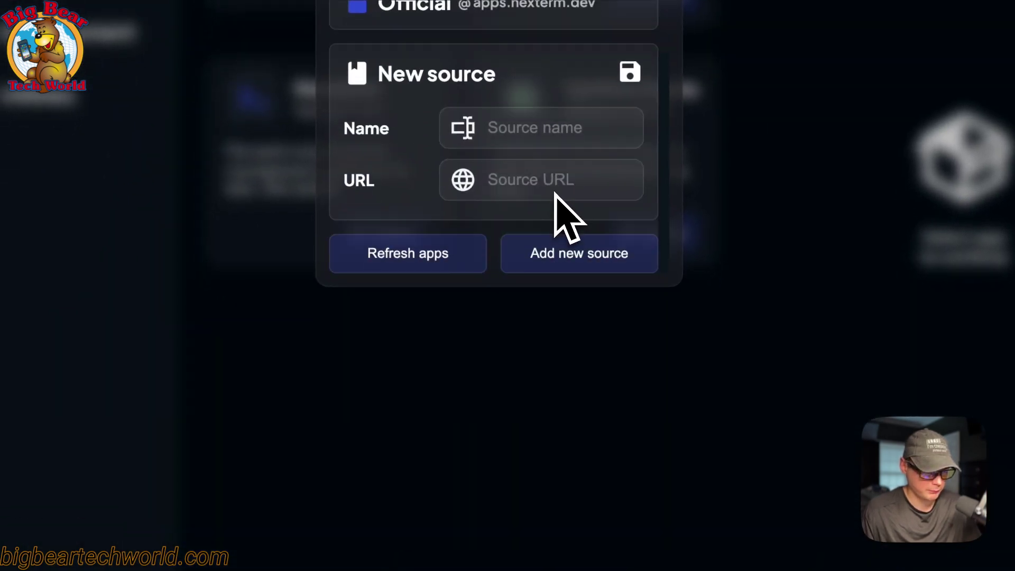
scroll(560, 212, "up", 2)
left_click(469, 455)
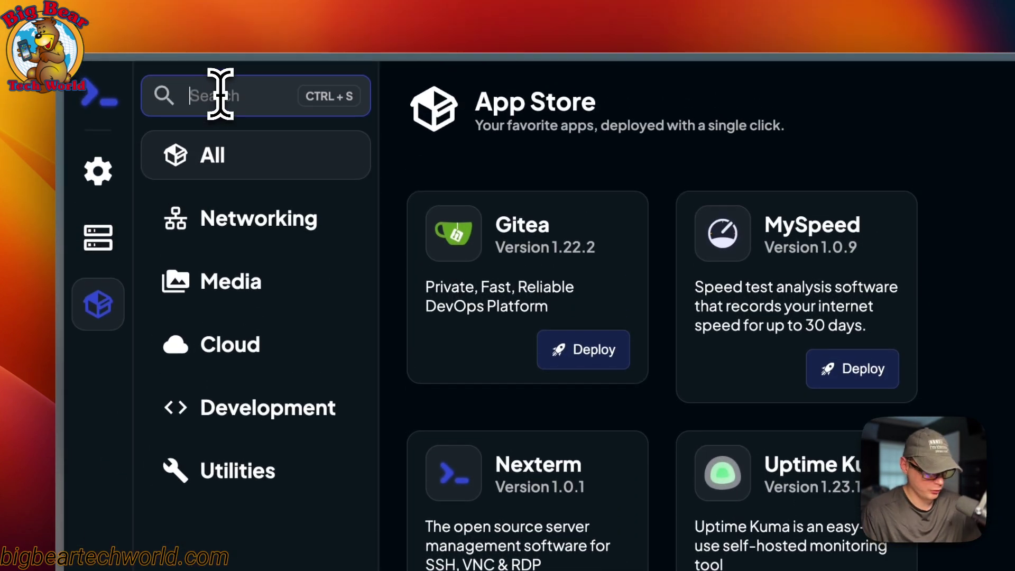
Search the App Store for 'mys' to show only MySpeed.
left_click(221, 95)
type("m")
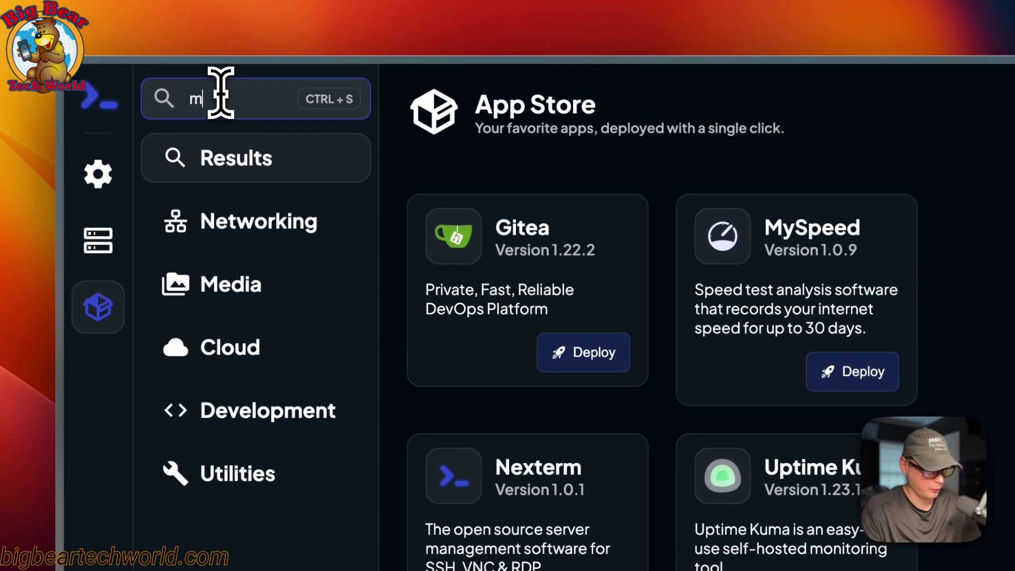
type("yspeed")
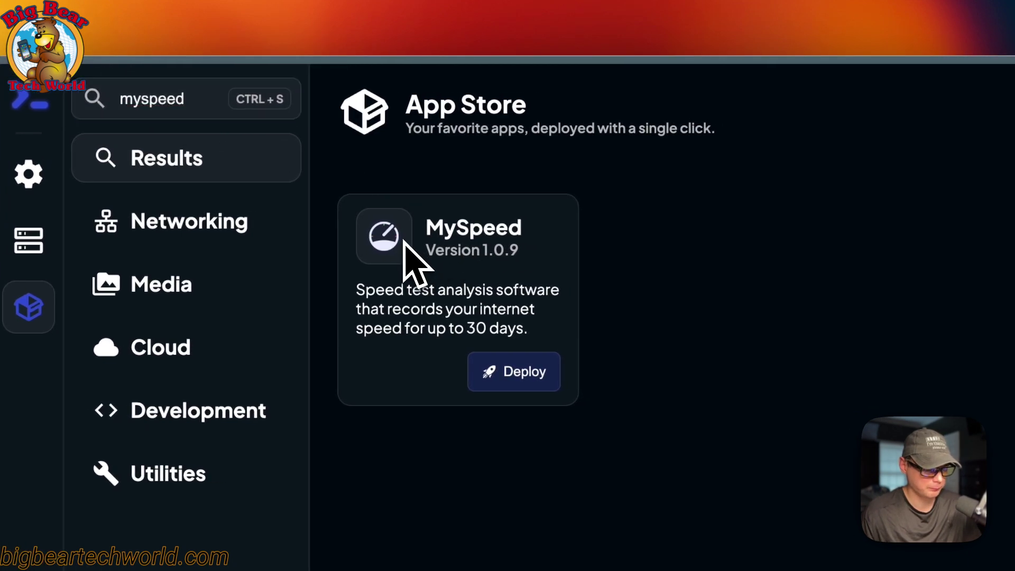
left_click(53, 185)
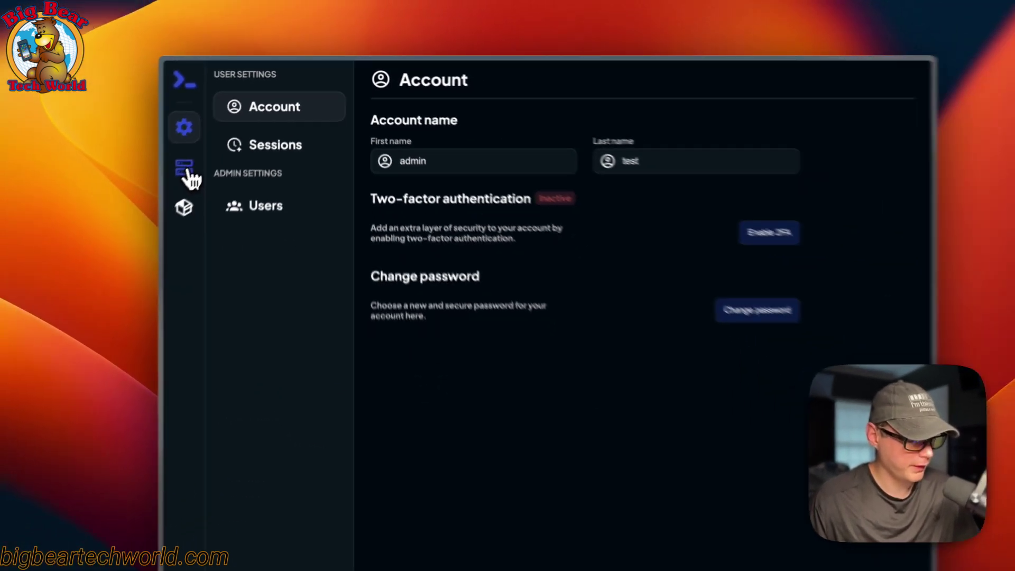
Return to the Servers view, with Testing Server listed under the Servers folder.
left_click(98, 241)
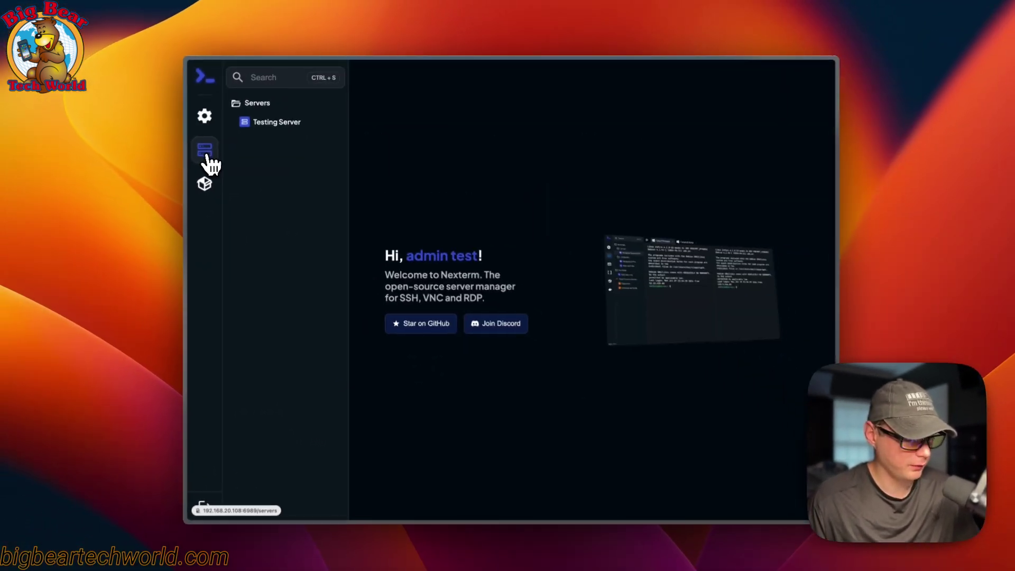